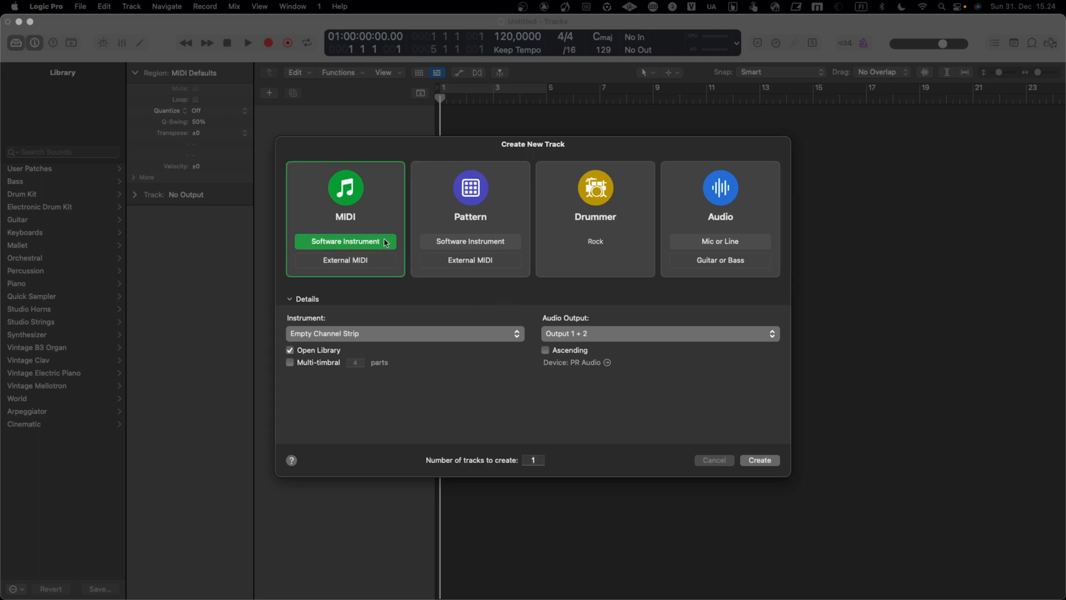
Create a software instrument track with an empty channel strip and insert the stereo External Instrument plug-in
{"action": "left_click", "coordinate": [760, 460]}
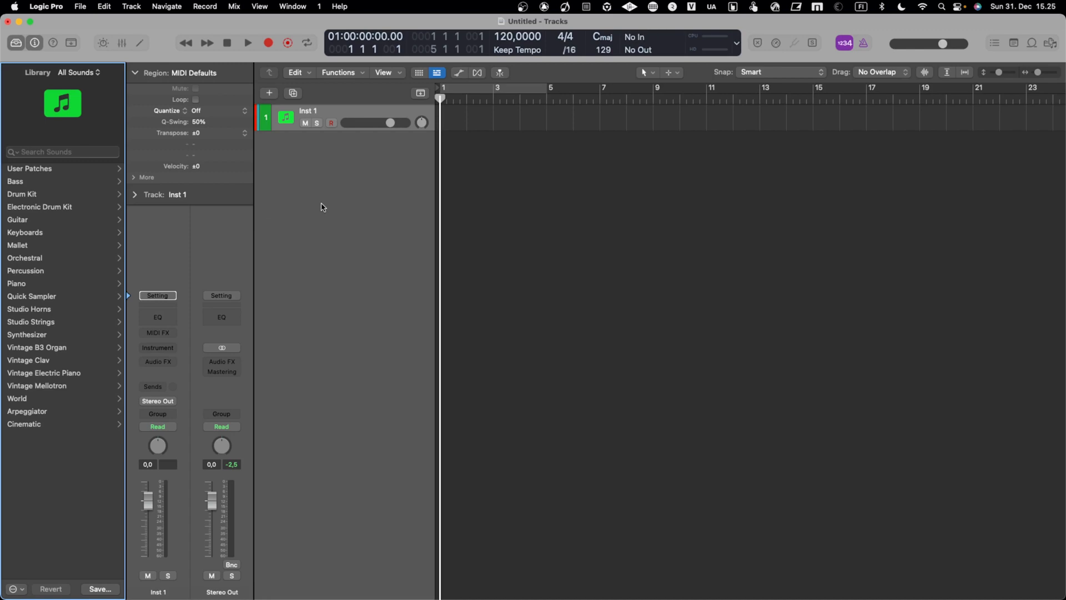
{"action": "left_click", "coordinate": [159, 348]}
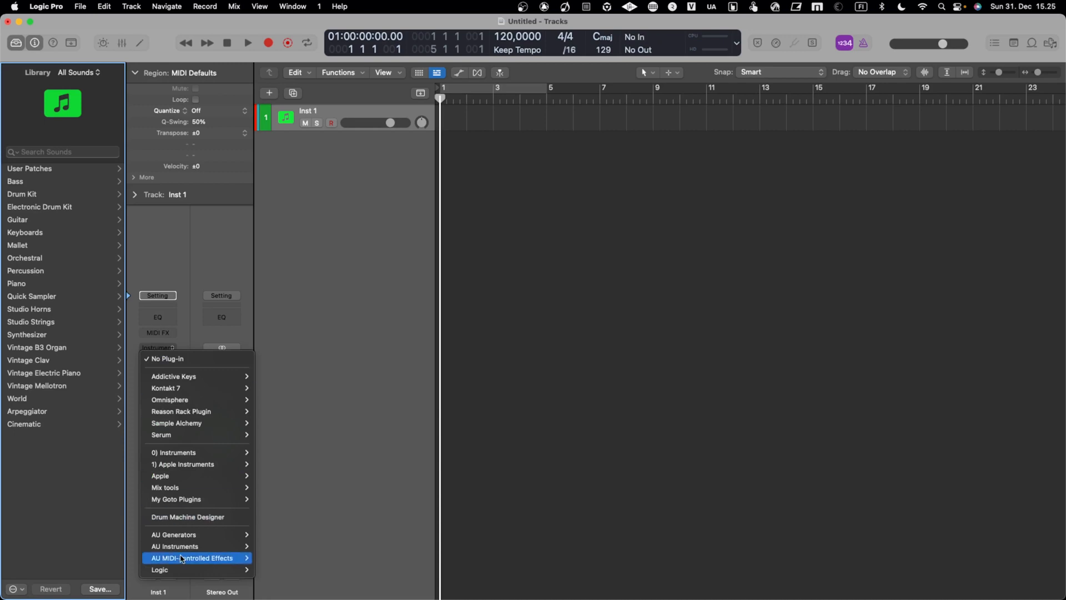
{"action": "mouse_move", "coordinate": [192, 569]}
{"action": "mouse_move", "coordinate": [349, 541]}
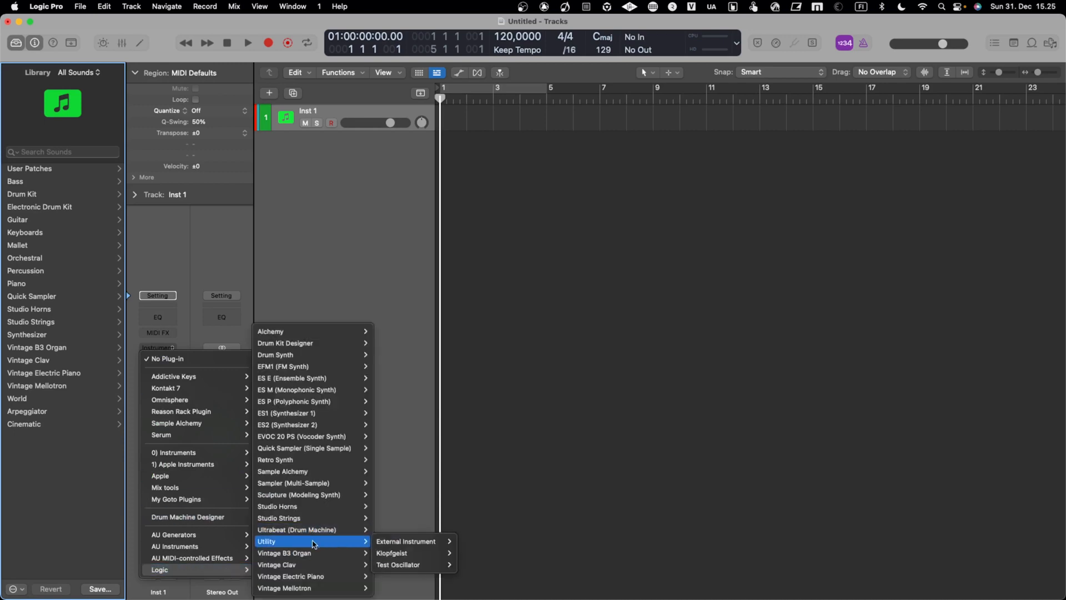
{"action": "mouse_move", "coordinate": [418, 542]}
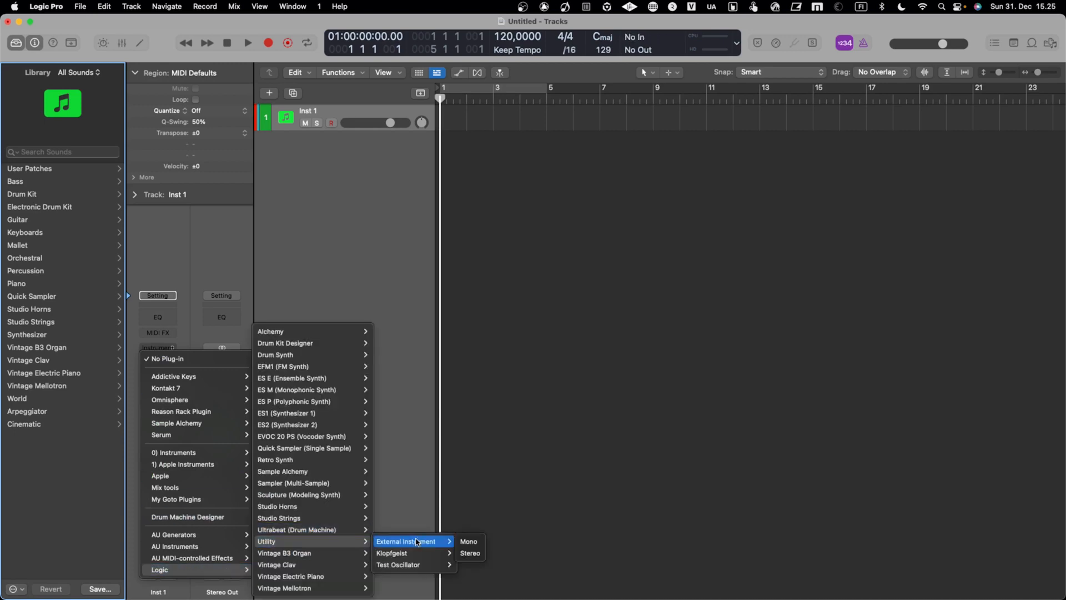
{"action": "left_click", "coordinate": [472, 554]}
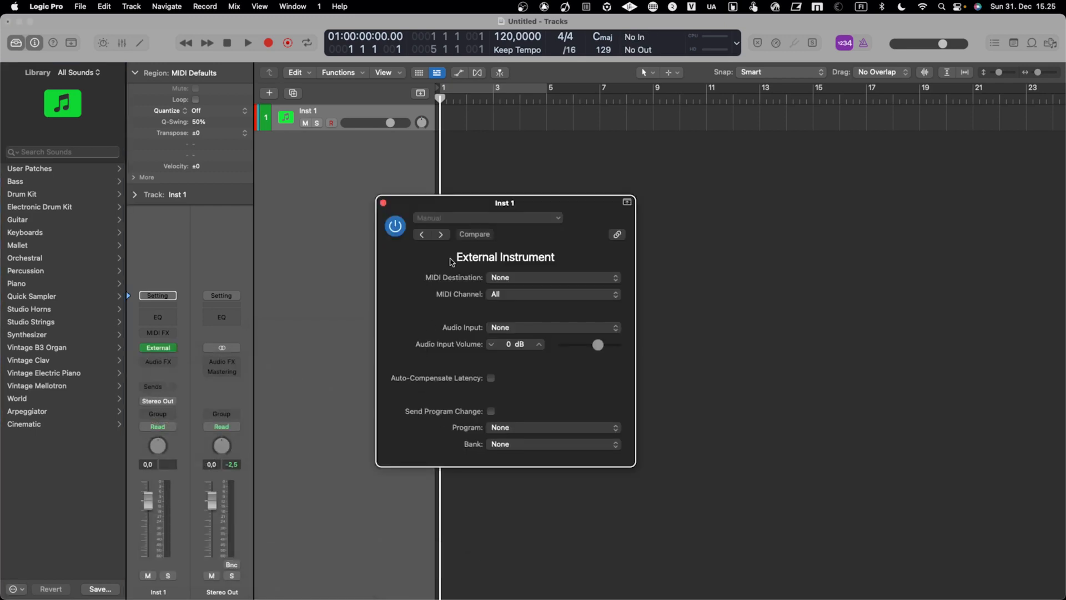
Set the External Instrument's MIDI destination to OB-X8 and its MIDI channel to 10
{"action": "left_click_drag", "start_coordinate": [479, 203], "coordinate": [403, 184]}
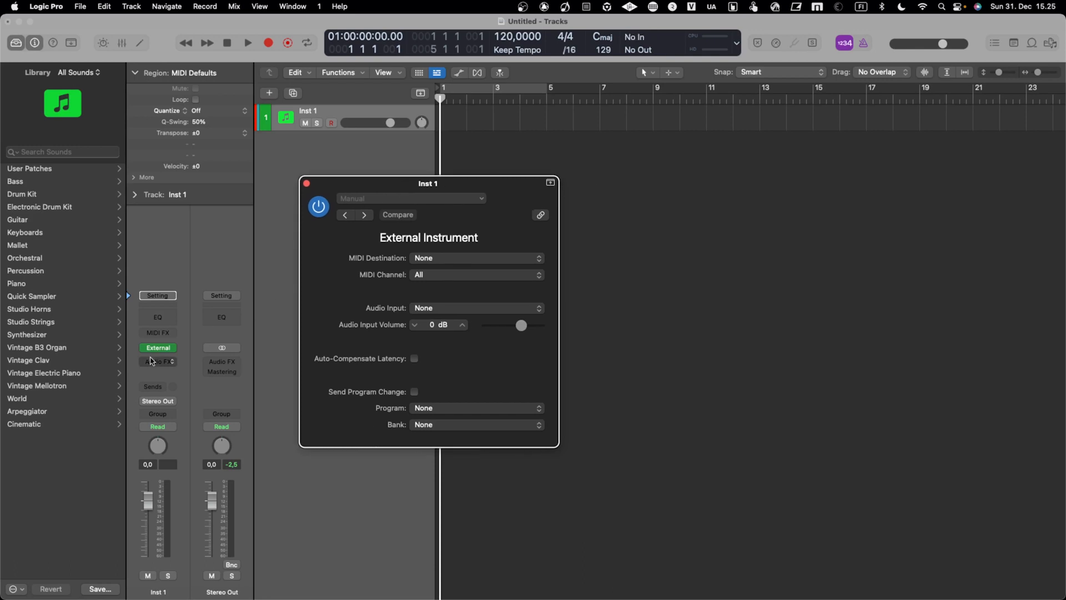
{"action": "left_click", "coordinate": [432, 261]}
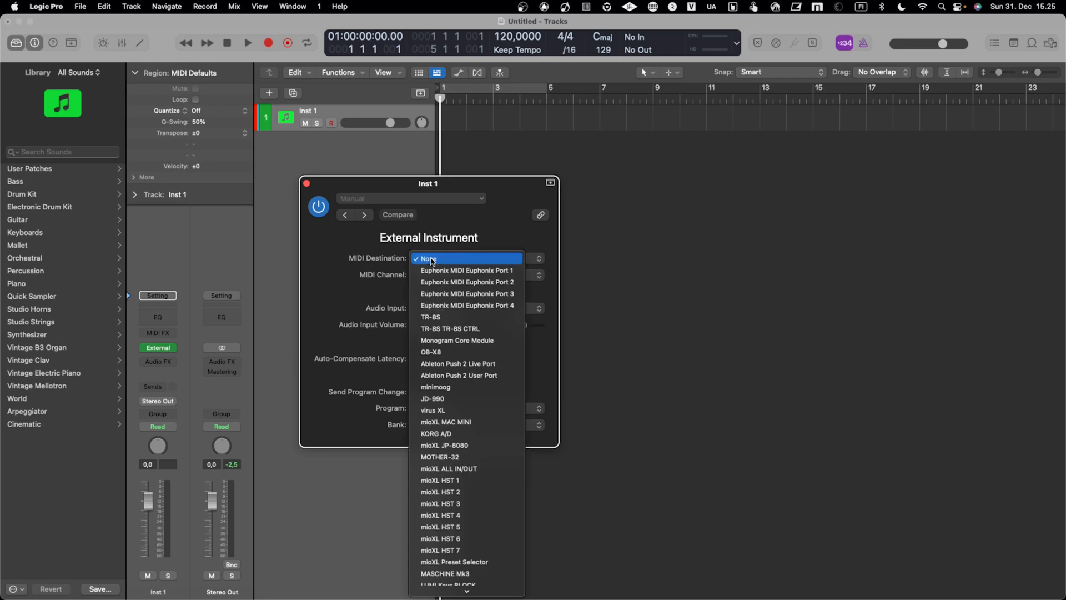
{"action": "left_click", "coordinate": [443, 355]}
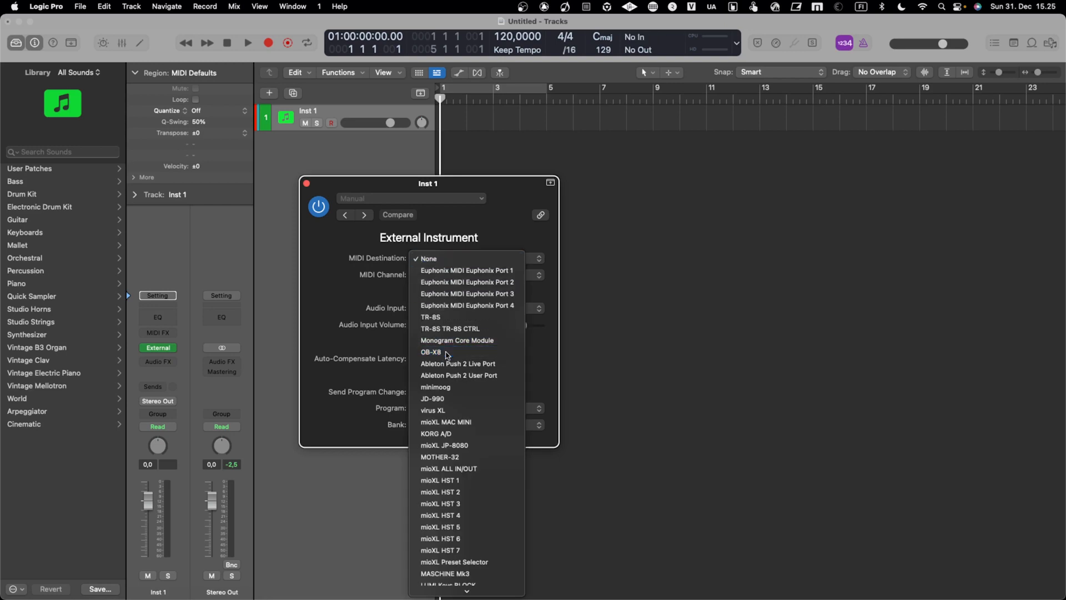
{"action": "left_click", "coordinate": [455, 281]}
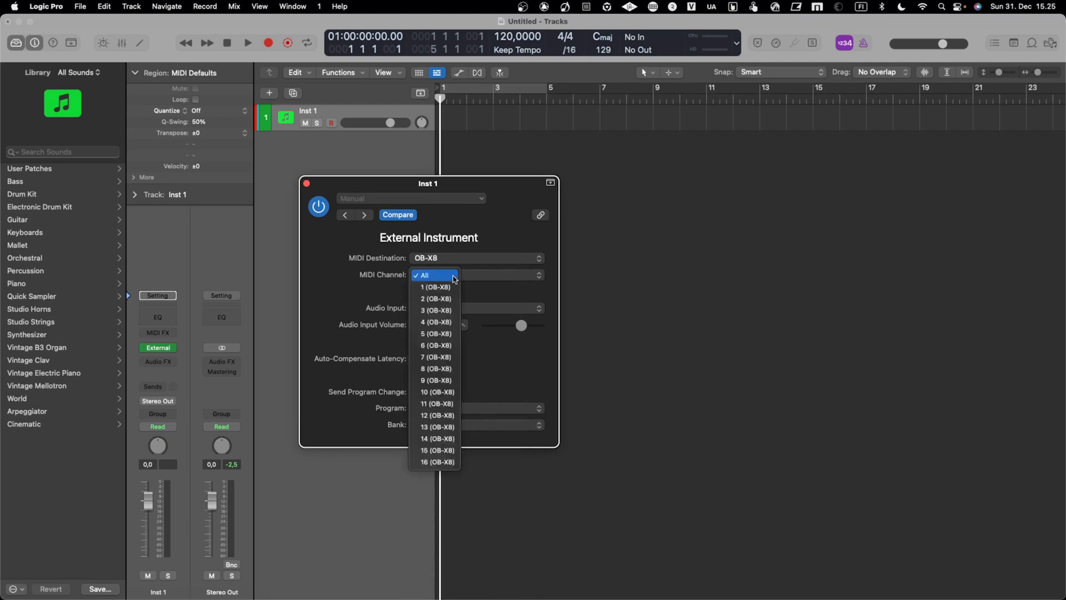
{"action": "left_click", "coordinate": [444, 393]}
Switch to the Numbers routing spreadsheet, examine the JUNO-X row's MIDI port, channel and audio input, and return to Logic Pro
{"action": "key", "text": "ctrl+Up"}
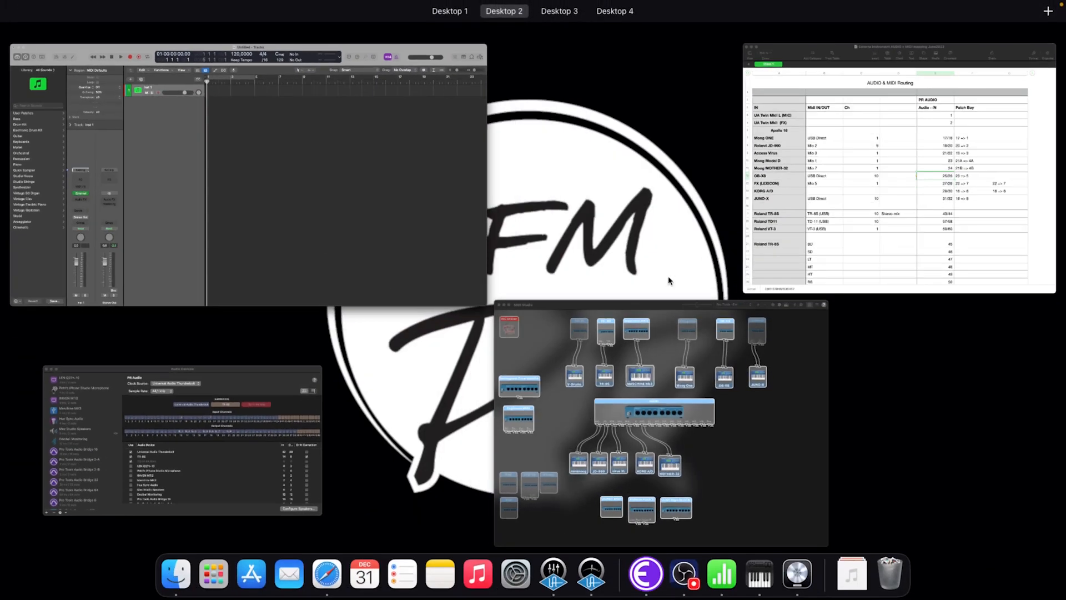
{"action": "left_click", "coordinate": [771, 220]}
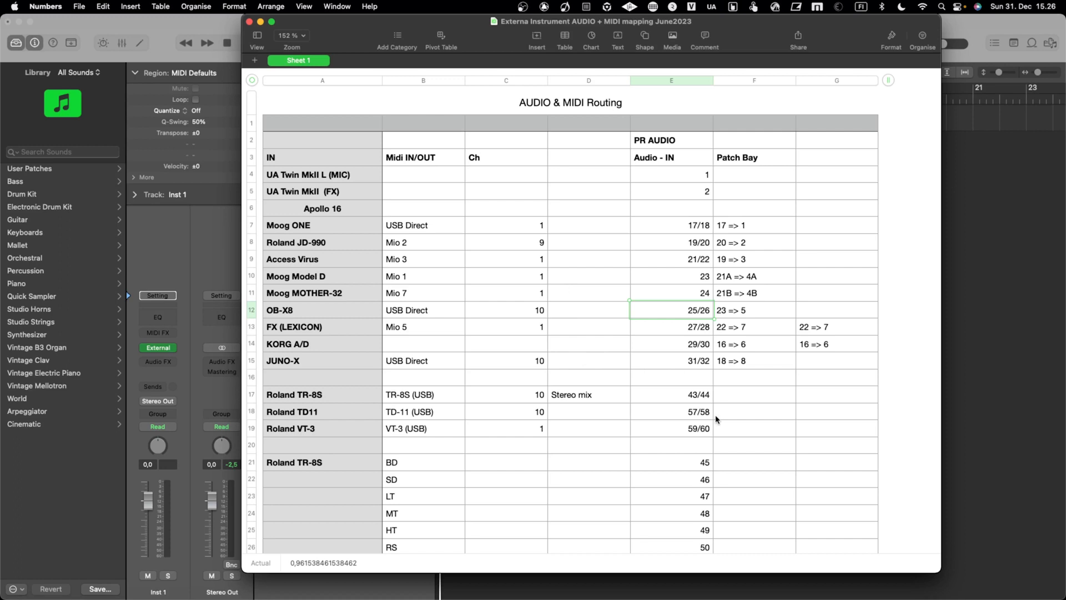
{"action": "left_click", "coordinate": [417, 370]}
{"action": "left_click", "coordinate": [510, 367]}
{"action": "left_click", "coordinate": [643, 364]}
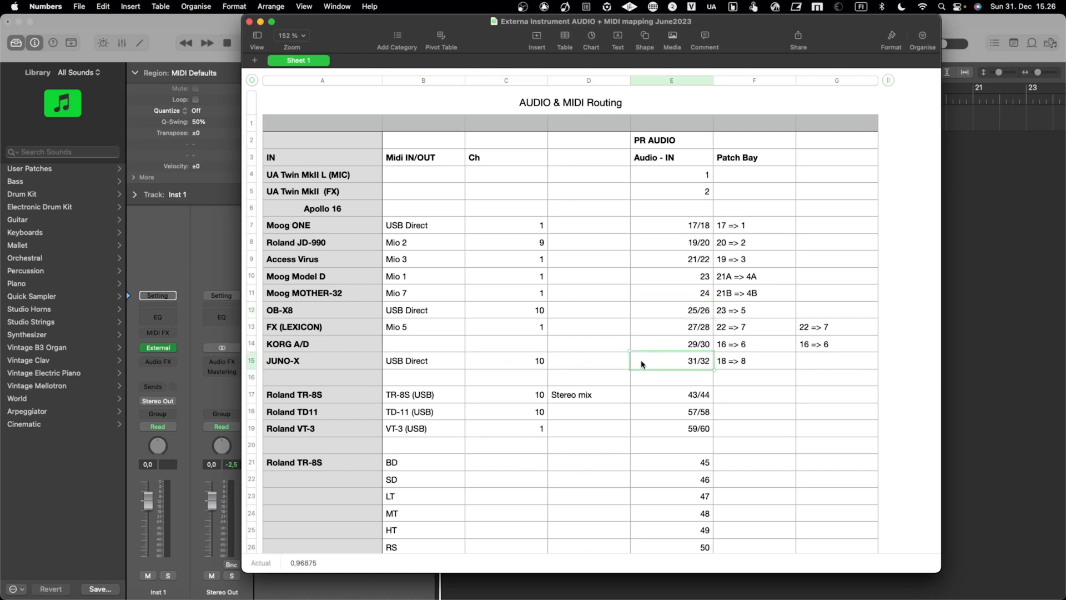
{"action": "left_click", "coordinate": [505, 374]}
{"action": "left_click", "coordinate": [427, 366]}
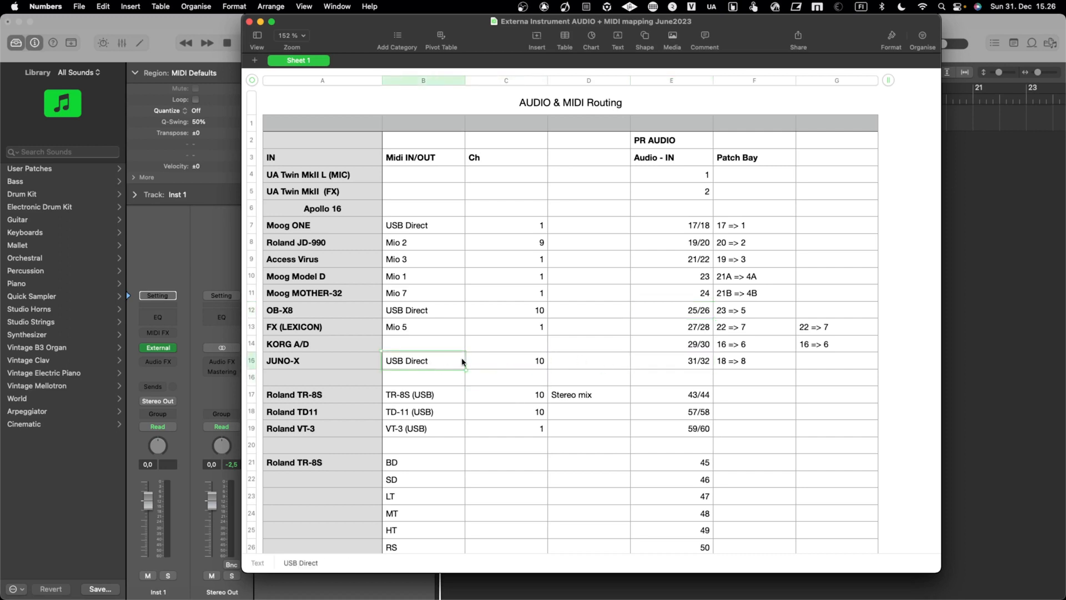
{"action": "left_click", "coordinate": [506, 362]}
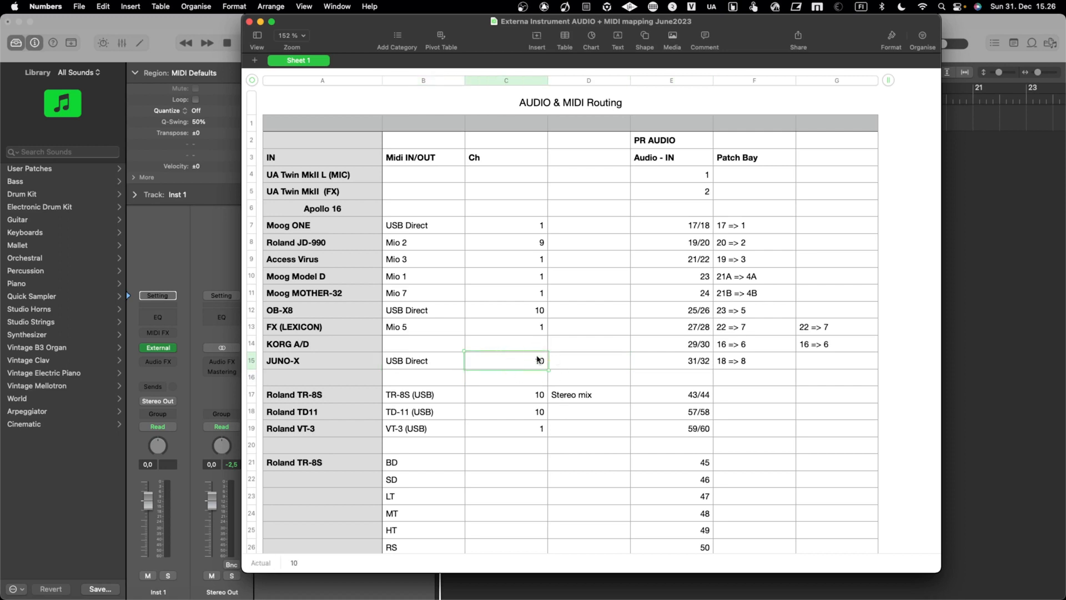
{"action": "left_click", "coordinate": [210, 249]}
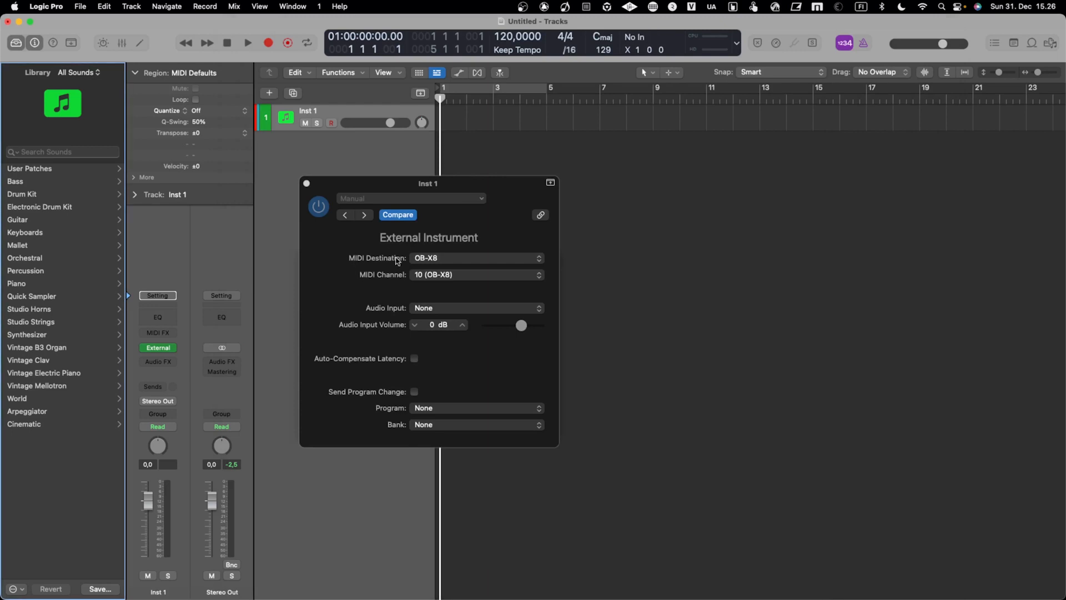
Set the External Instrument's audio input to 25-26 (OB-X8), enable Auto-Compensate Latency, and close the plug-in
{"action": "left_click", "coordinate": [446, 309]}
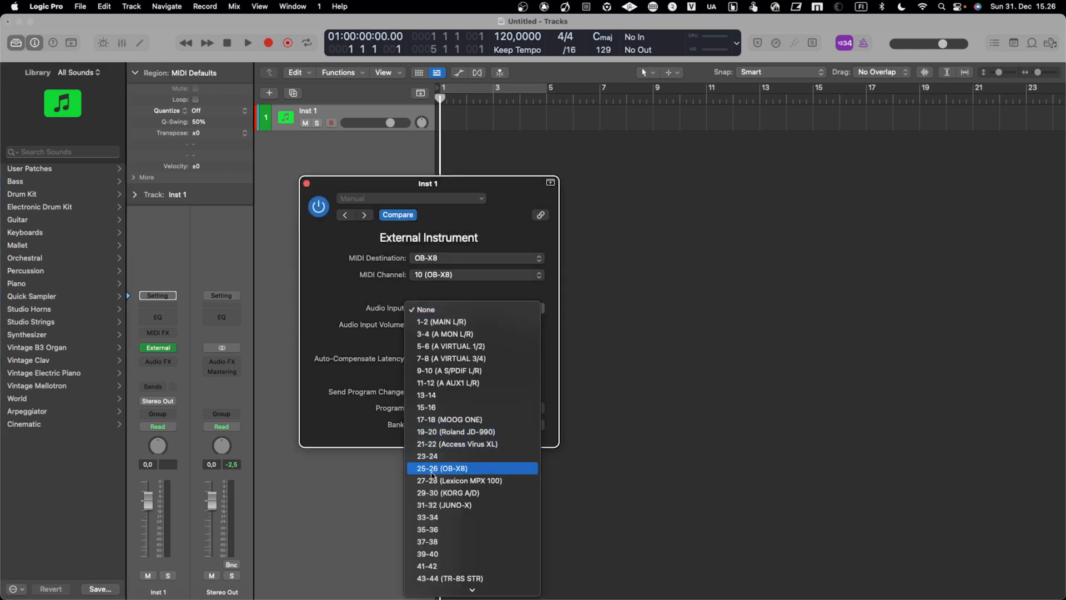
{"action": "left_click", "coordinate": [471, 471]}
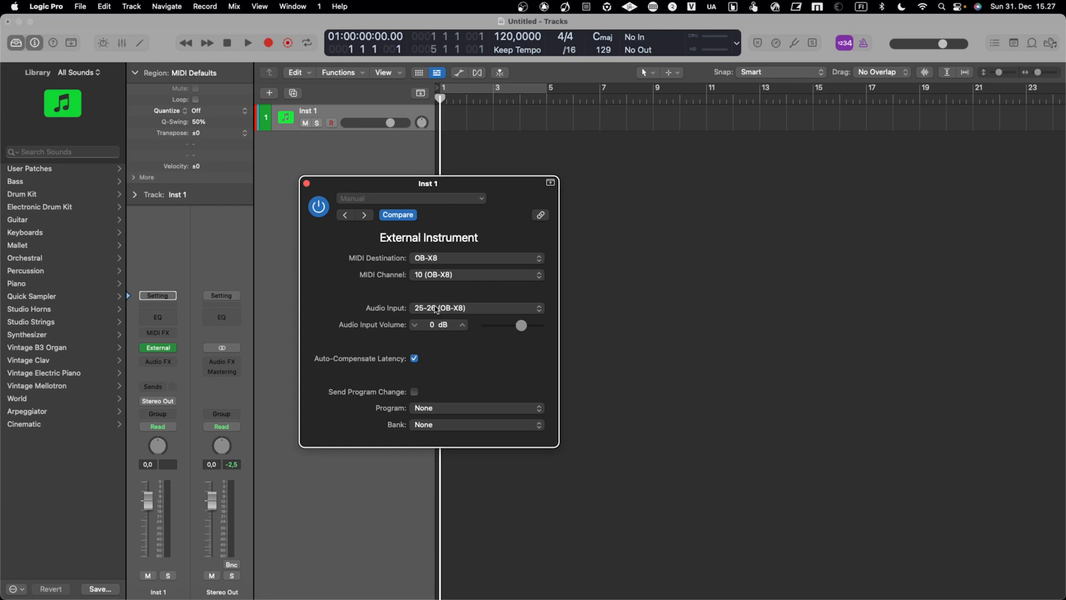
{"action": "left_click", "coordinate": [307, 183]}
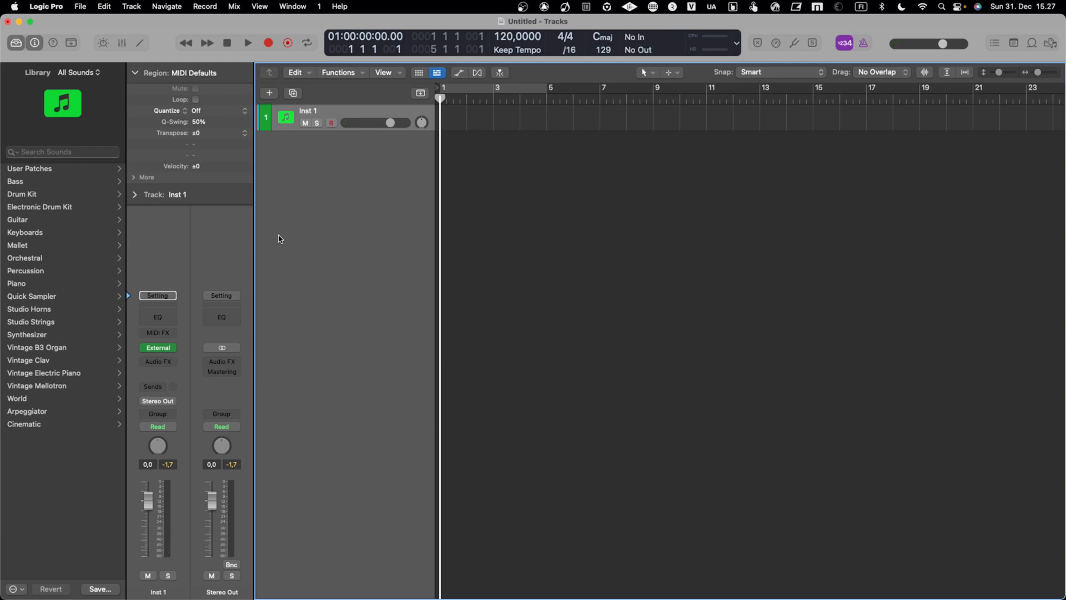
Rename the Inst 1 track to OB-X8 and review its External Instrument settings
{"action": "double_click", "coordinate": [315, 111]}
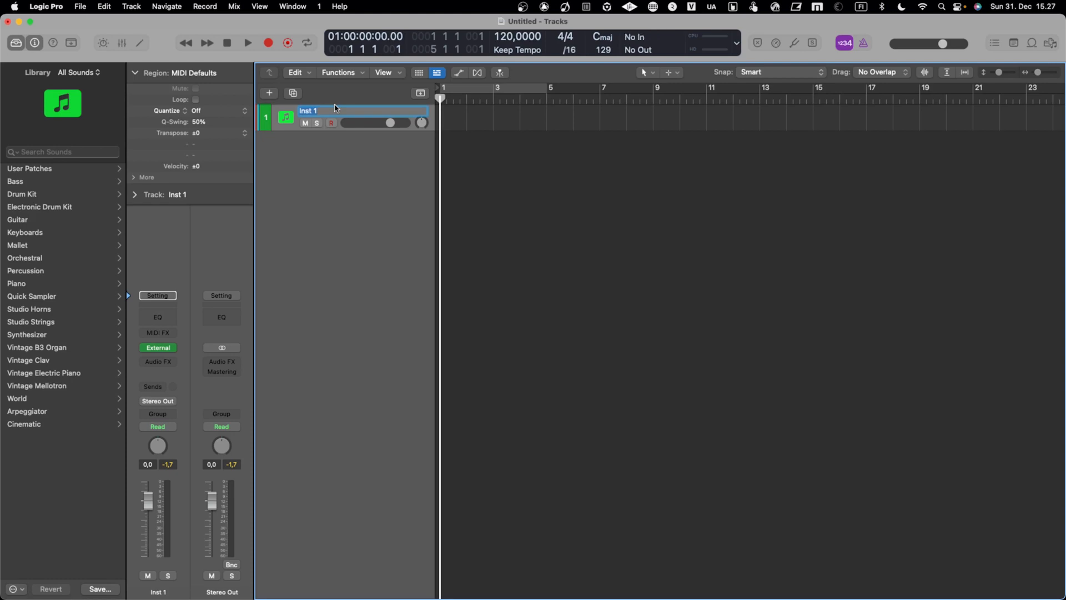
{"action": "type", "text": "OB-X8"}
{"action": "key", "text": "Return"}
{"action": "left_click", "coordinate": [157, 349]}
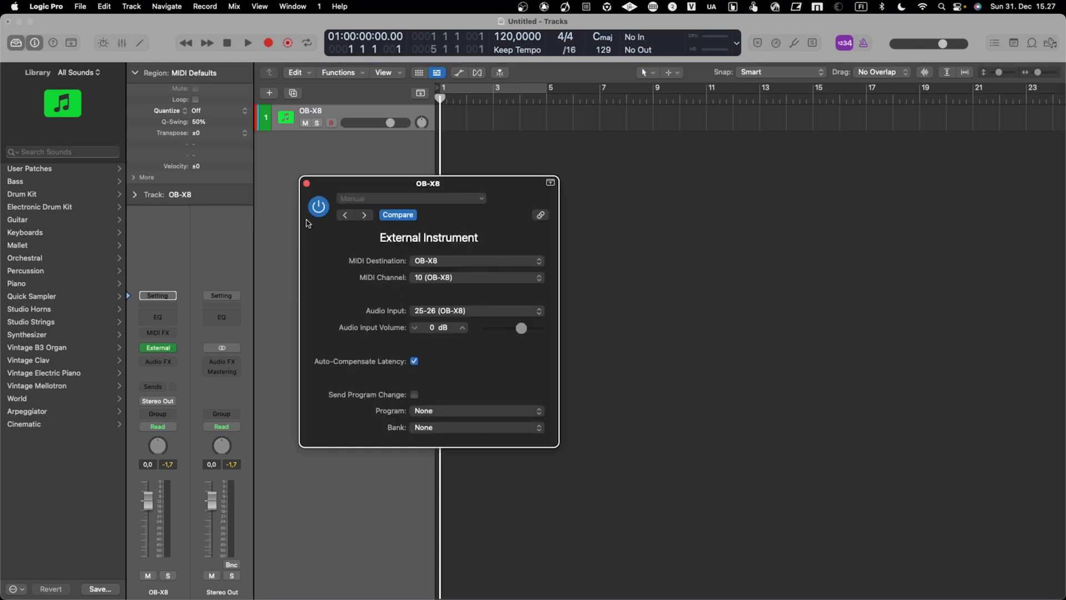
{"action": "left_click", "coordinate": [306, 184]}
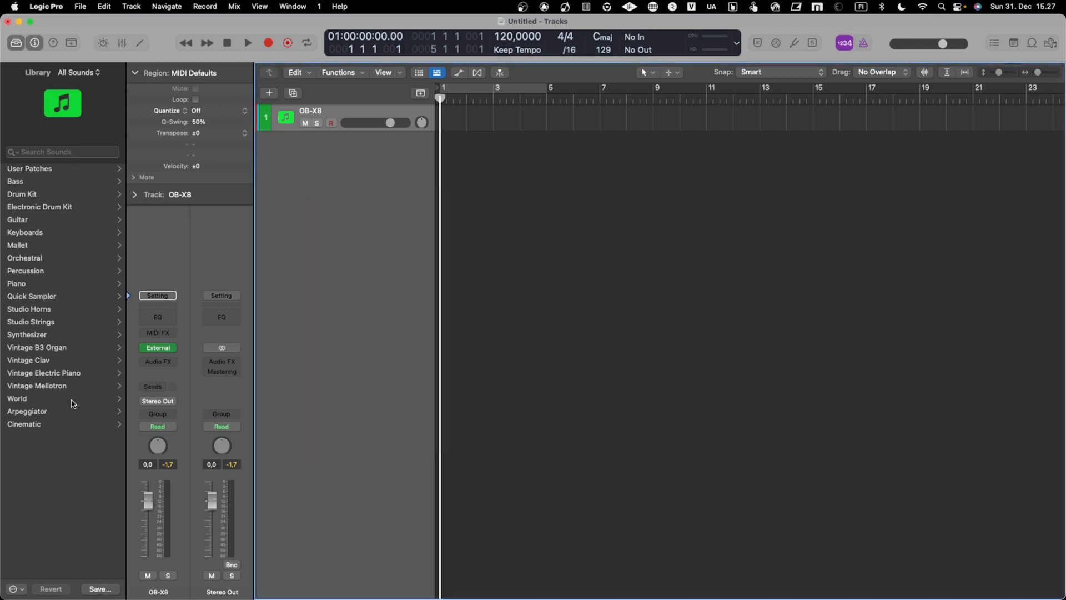
Save the channel strip as a patch named OB-X8 in the MY SYNTH folder
{"action": "left_click", "coordinate": [98, 589]}
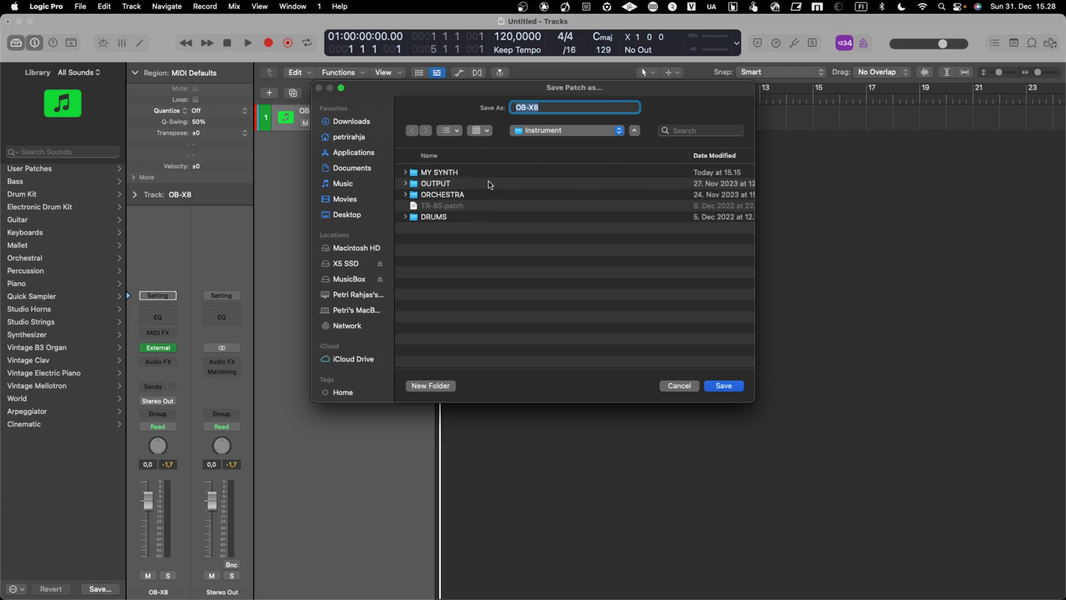
{"action": "left_click", "coordinate": [550, 131]}
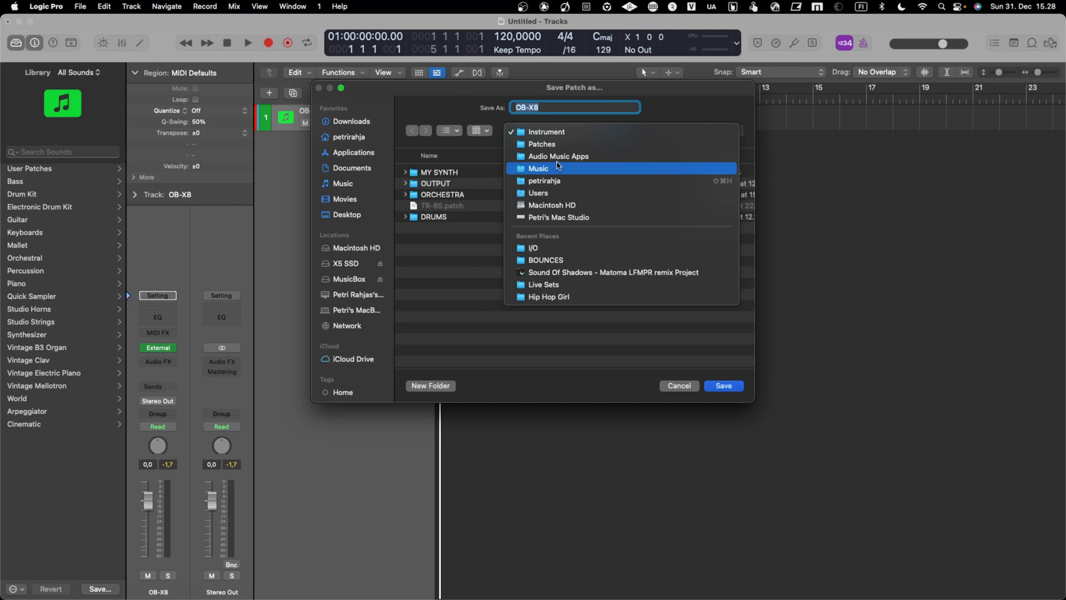
{"action": "left_click", "coordinate": [568, 134]}
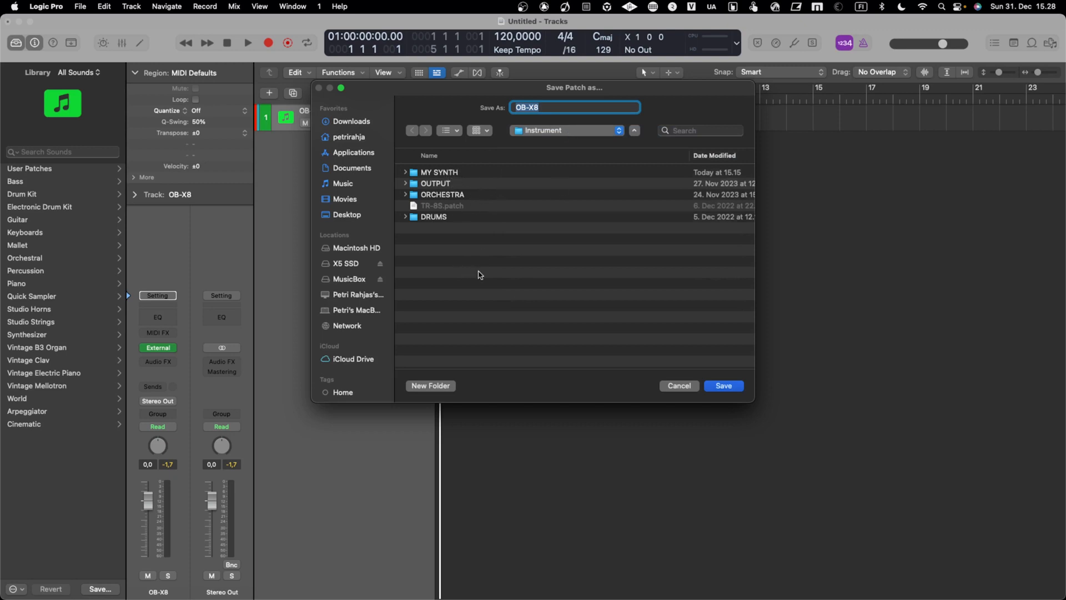
{"action": "double_click", "coordinate": [459, 173]}
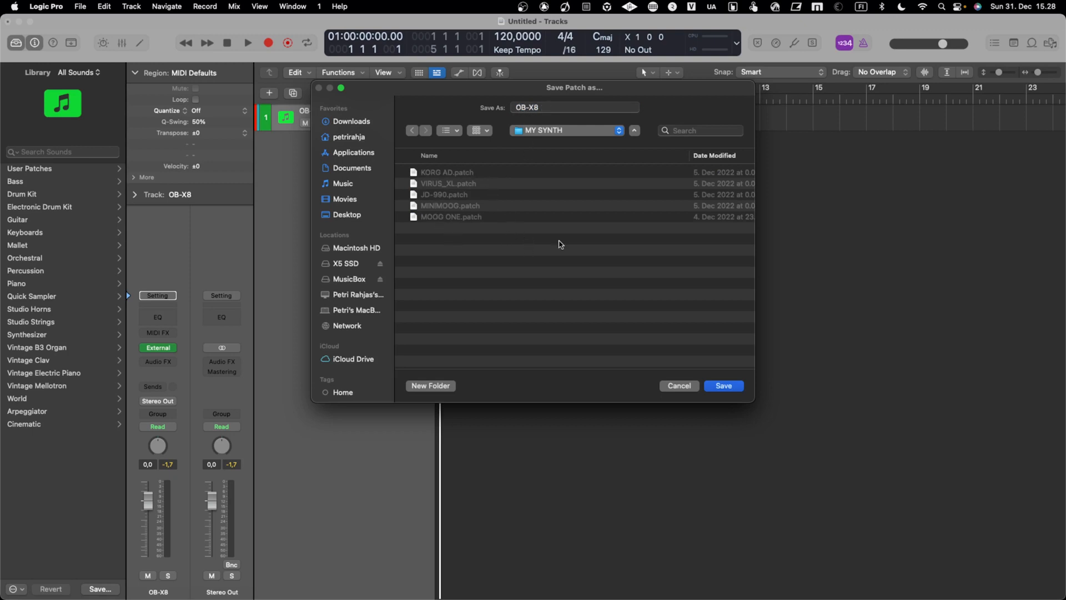
{"action": "left_click", "coordinate": [723, 387]}
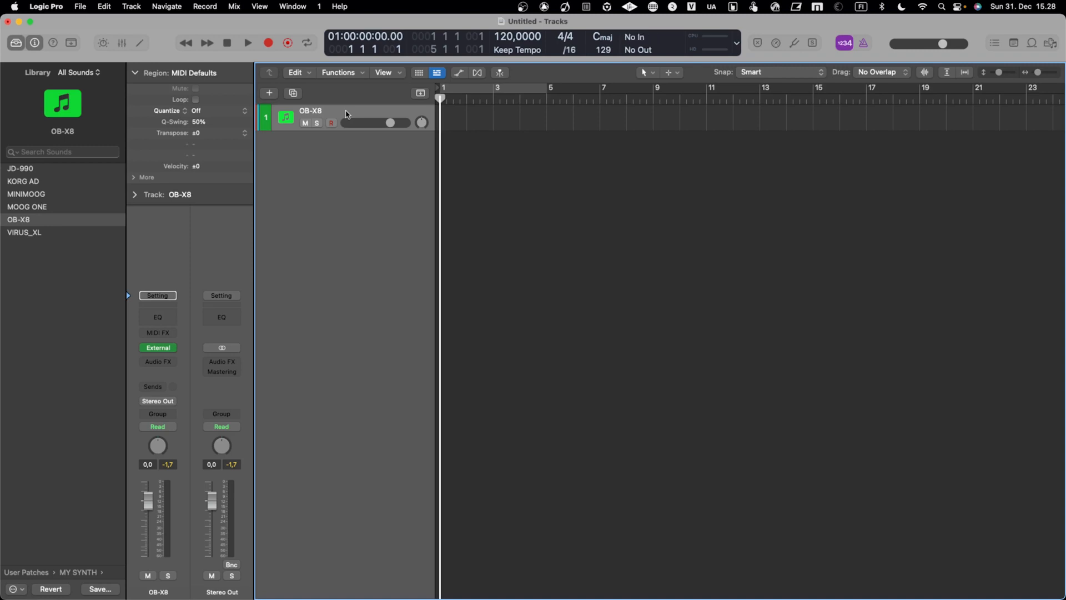
Replace the track with a new empty software instrument track and load the OB-X8 user patch from MY SYNTH
{"action": "key", "text": "alt+super+n"}
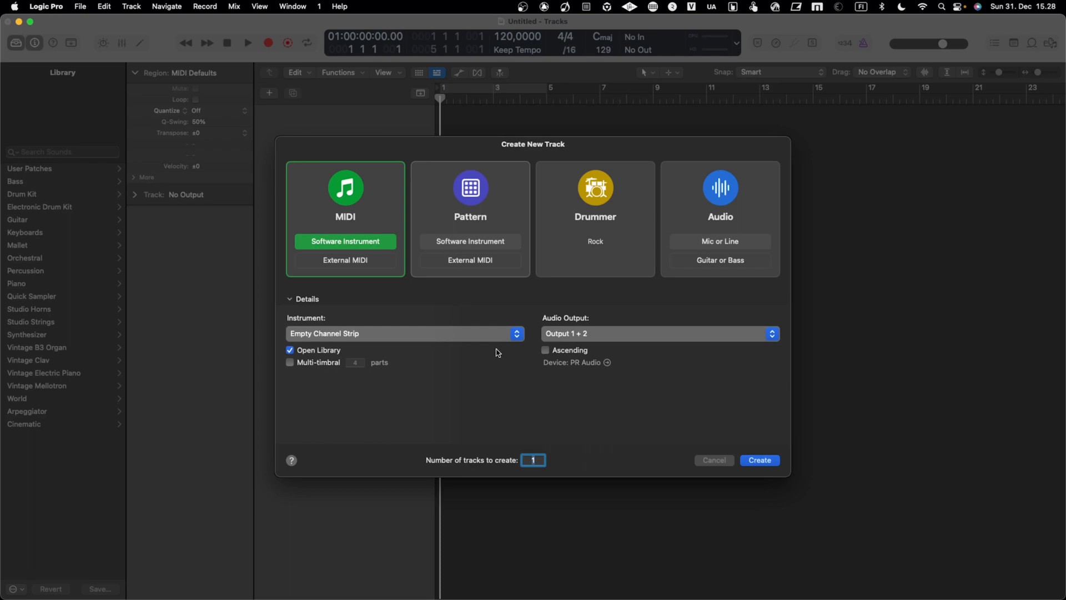
{"action": "left_click", "coordinate": [758, 460]}
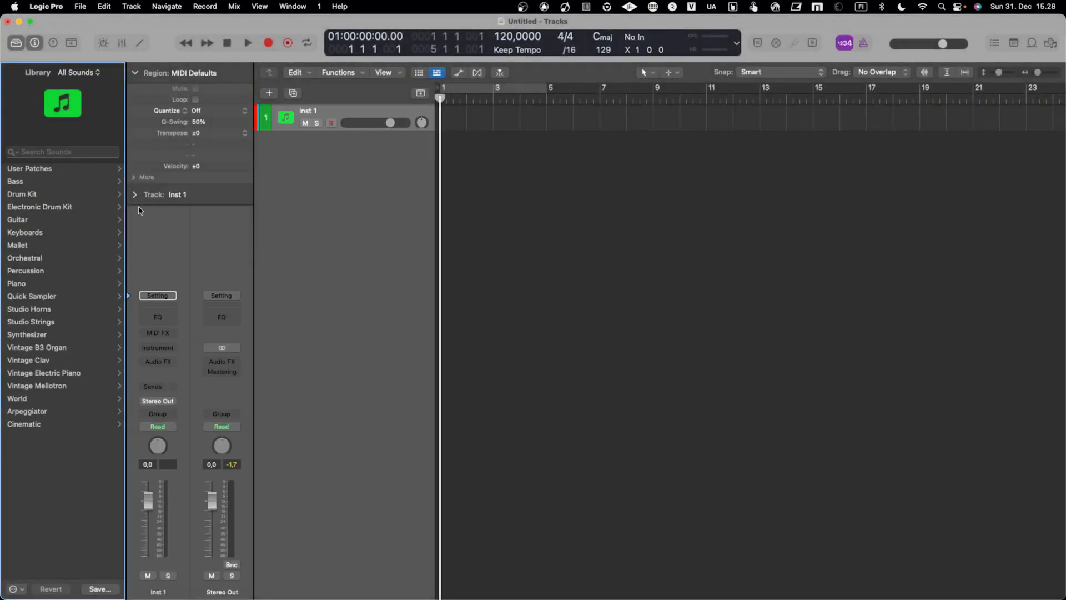
{"action": "left_click", "coordinate": [41, 170]}
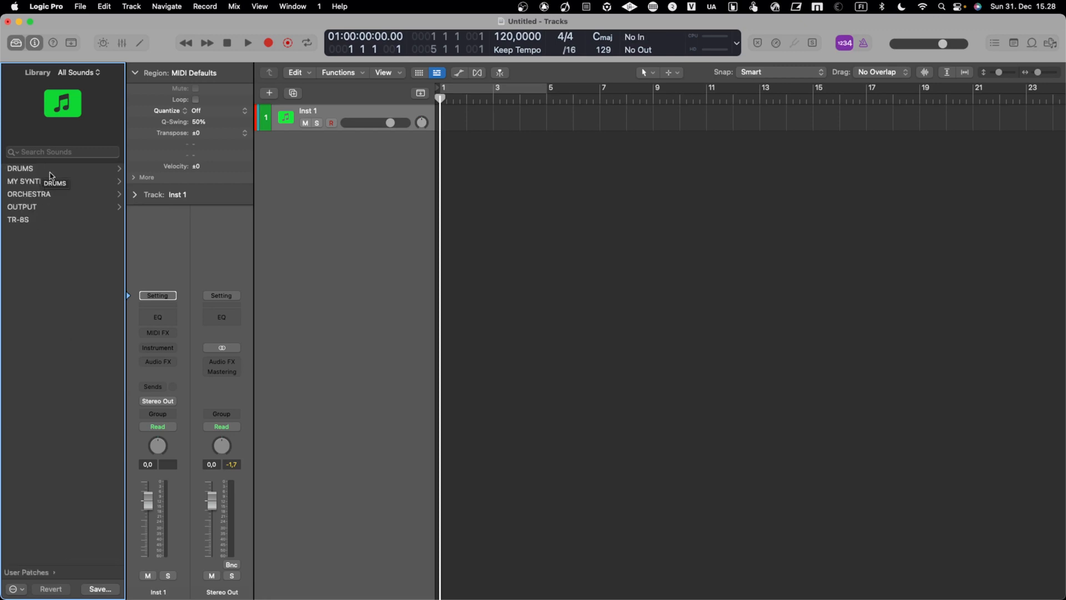
{"action": "left_click", "coordinate": [45, 186]}
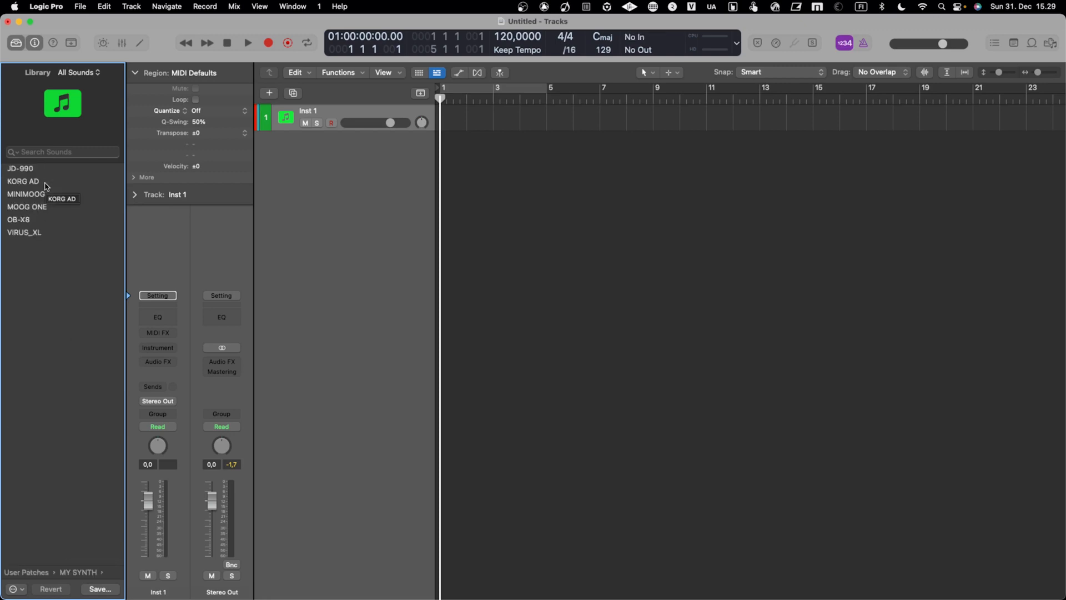
{"action": "left_click", "coordinate": [46, 221]}
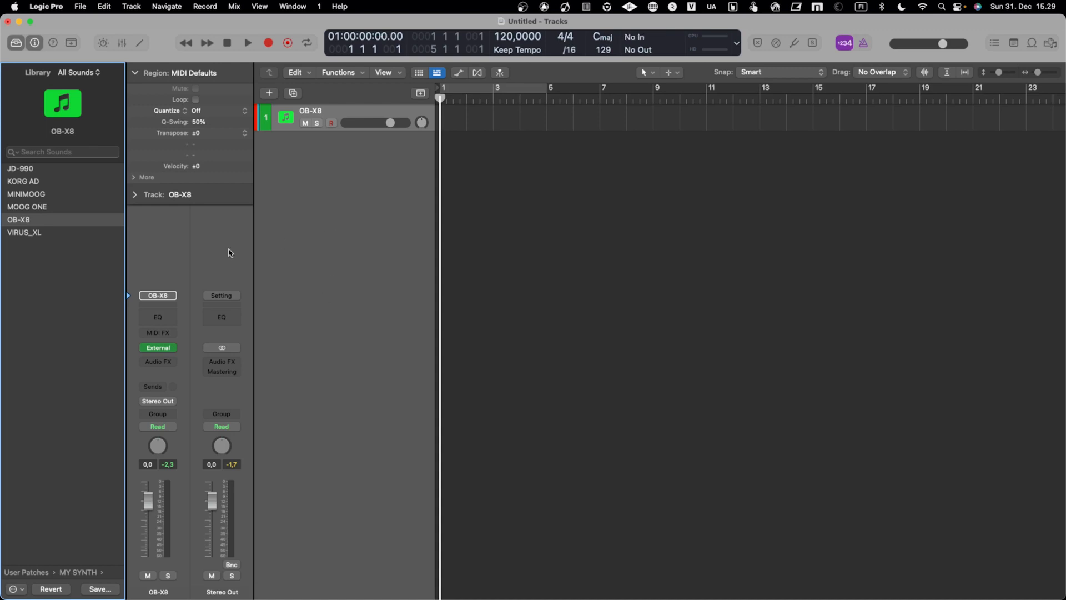
Insert Logic's stereo I/O utility plug-in as an audio effect on the OB-X8 channel strip and reposition its window
{"action": "left_click", "coordinate": [172, 365]}
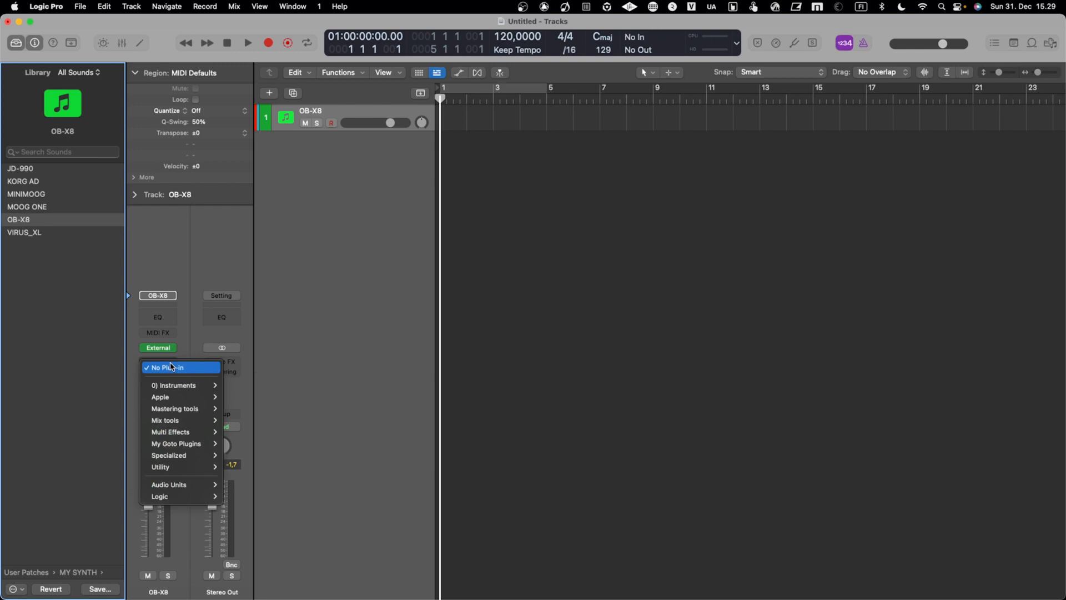
{"action": "mouse_move", "coordinate": [179, 498]}
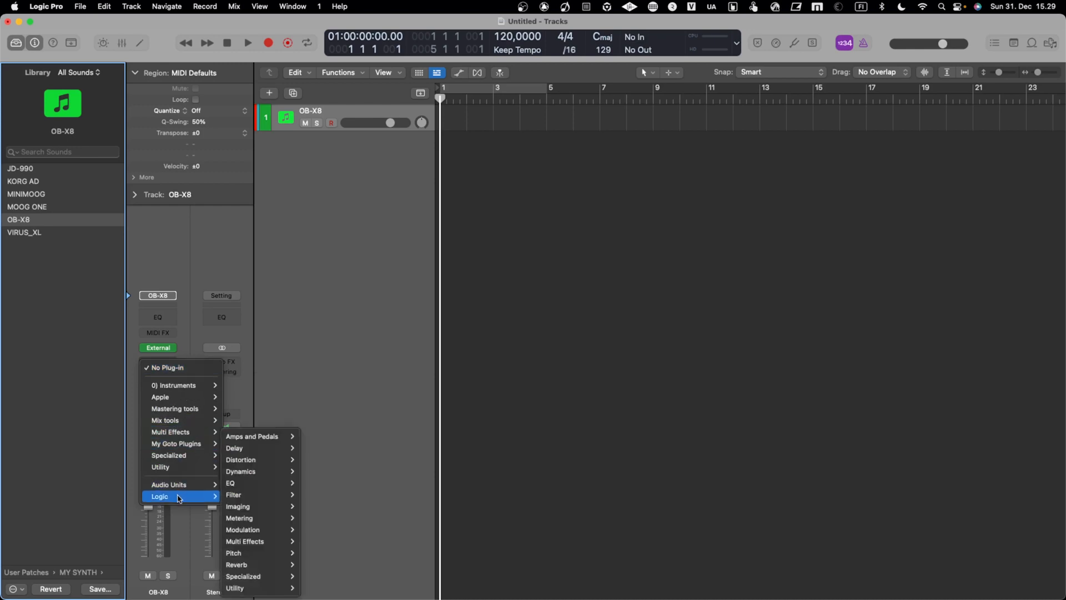
{"action": "mouse_move", "coordinate": [272, 593]}
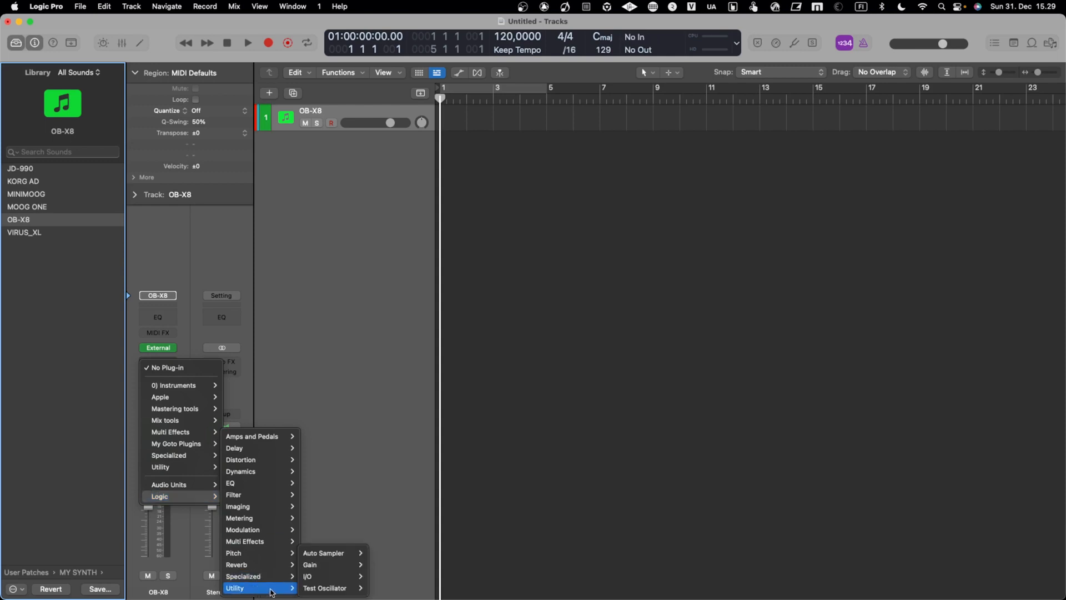
{"action": "mouse_move", "coordinate": [333, 577]}
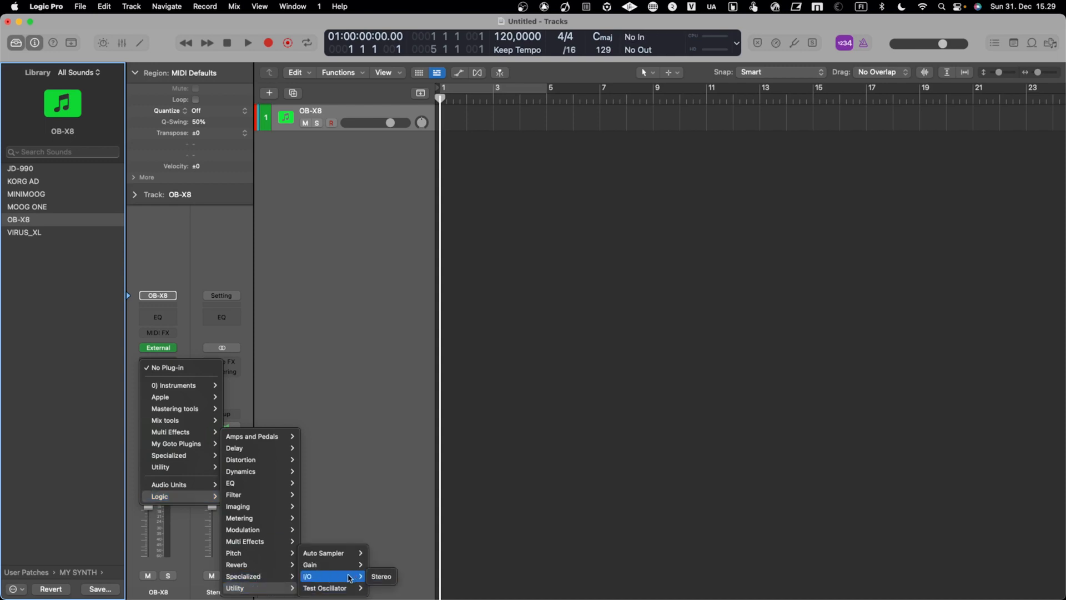
{"action": "left_click", "coordinate": [382, 578]}
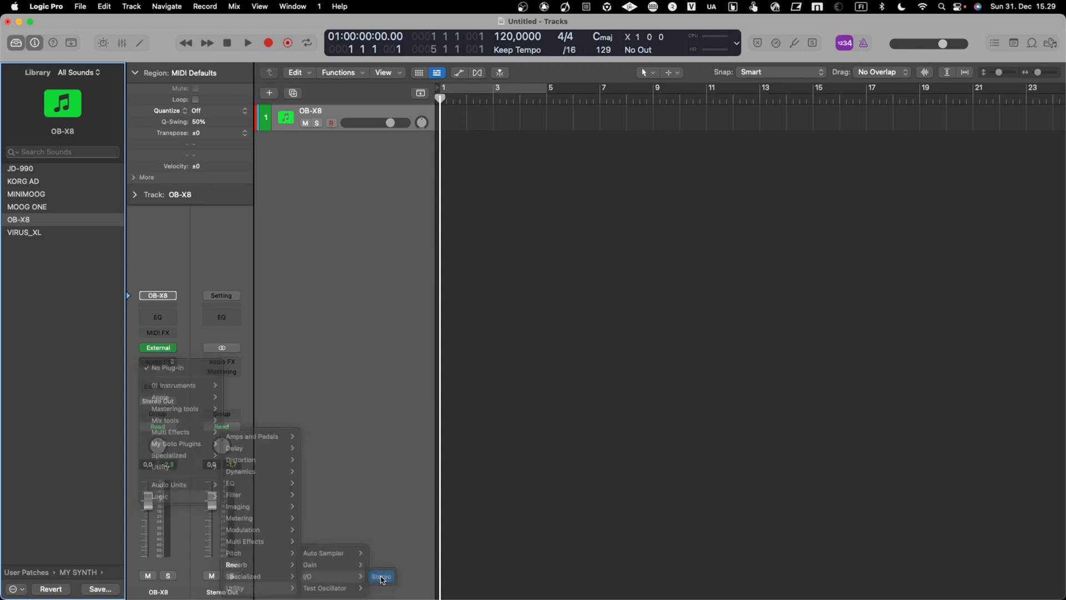
{"action": "left_click_drag", "start_coordinate": [436, 203], "coordinate": [398, 177]}
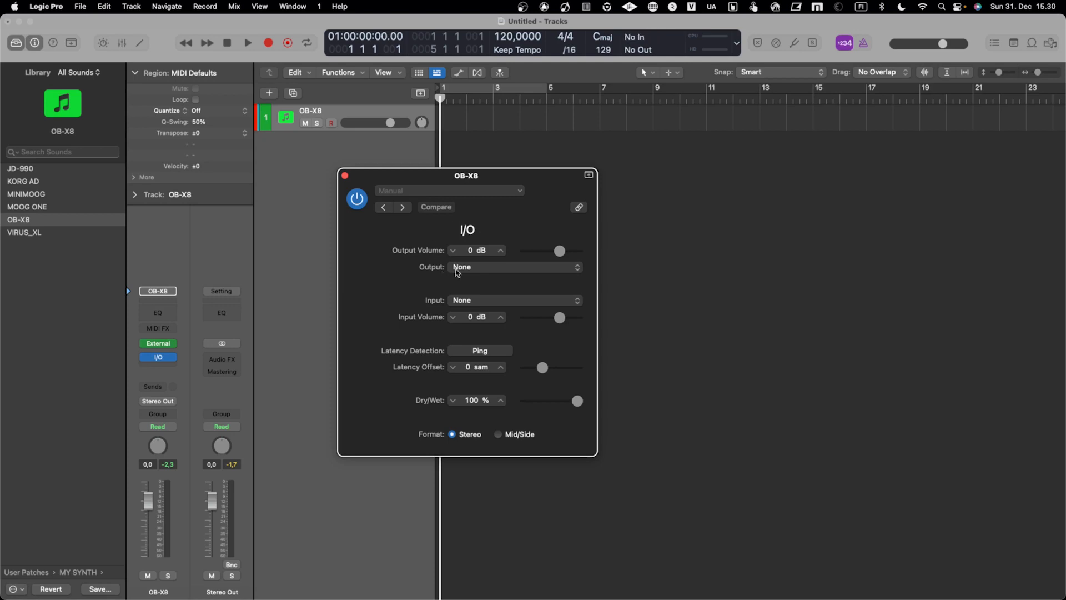
Look up the Lexicon's audio input and output channels in the Numbers AUDIO & MIDI Routing sheet, then return to Logic Pro
{"action": "left_click", "coordinate": [463, 269]}
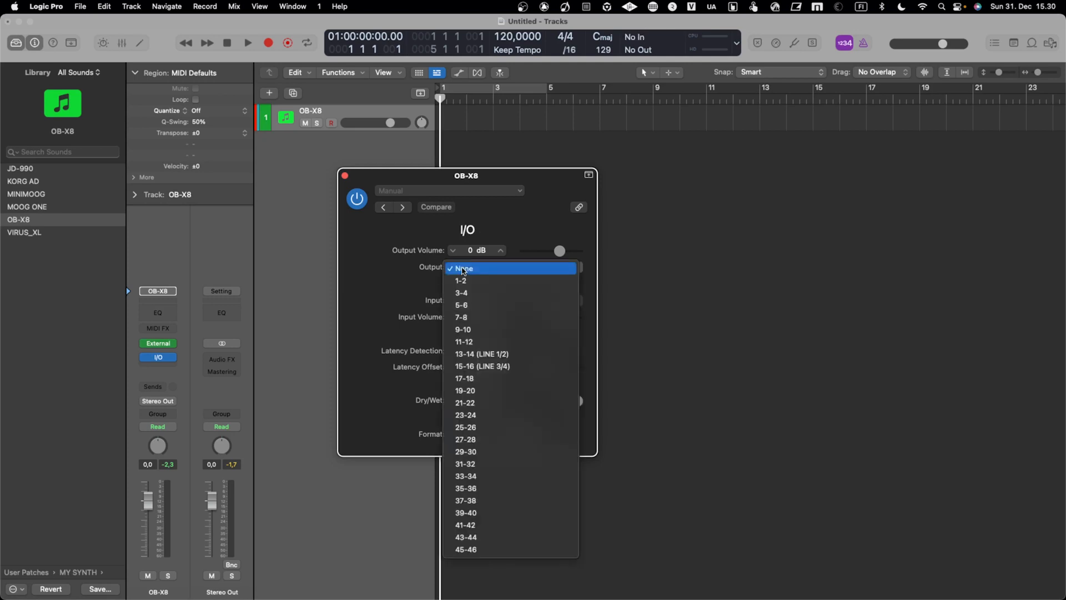
{"action": "left_click", "coordinate": [395, 267]}
{"action": "key", "text": "ctrl+Up"}
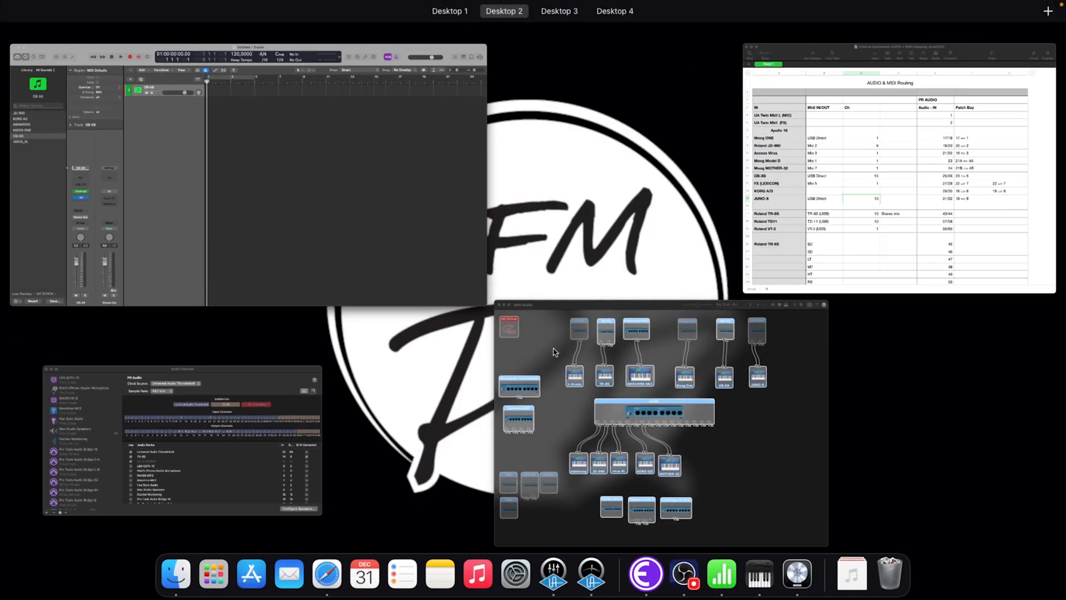
{"action": "left_click", "coordinate": [777, 201]}
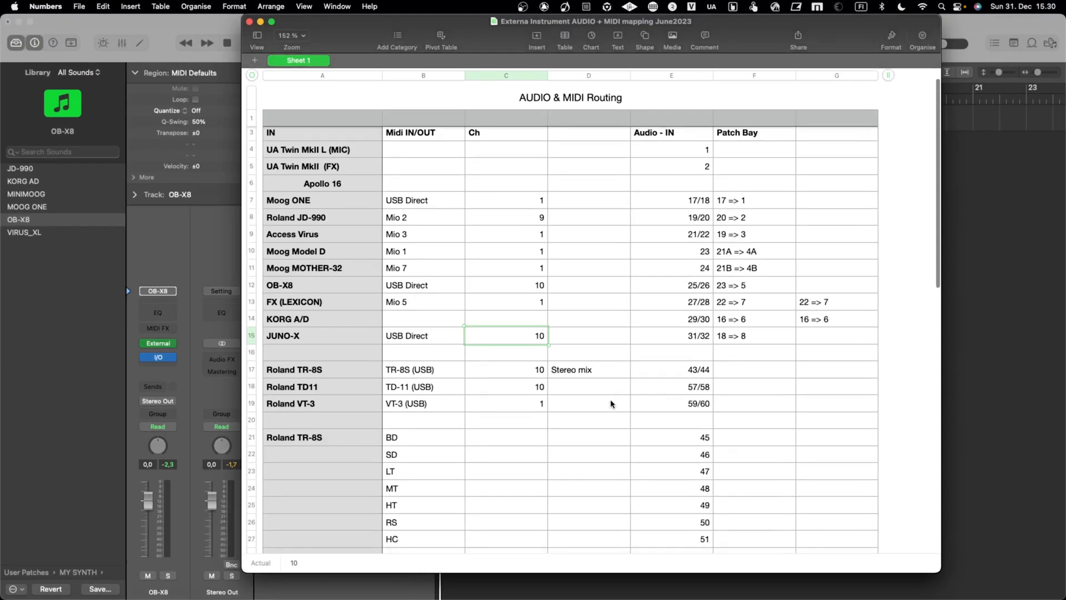
{"action": "left_click", "coordinate": [694, 302]}
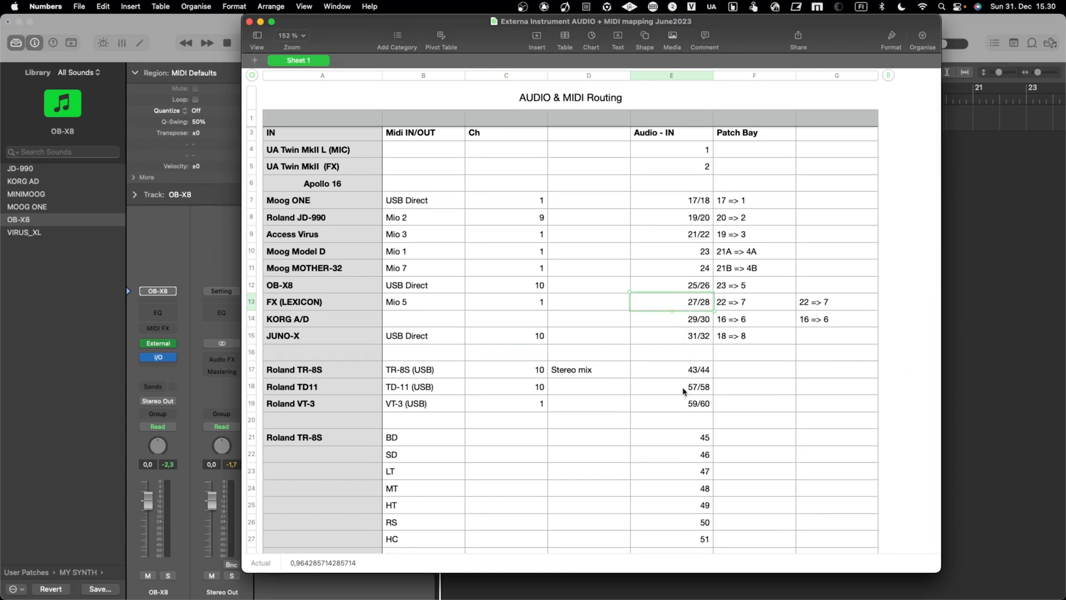
{"action": "scroll", "coordinate": [683, 392], "scroll_direction": "down", "scroll_amount": 10}
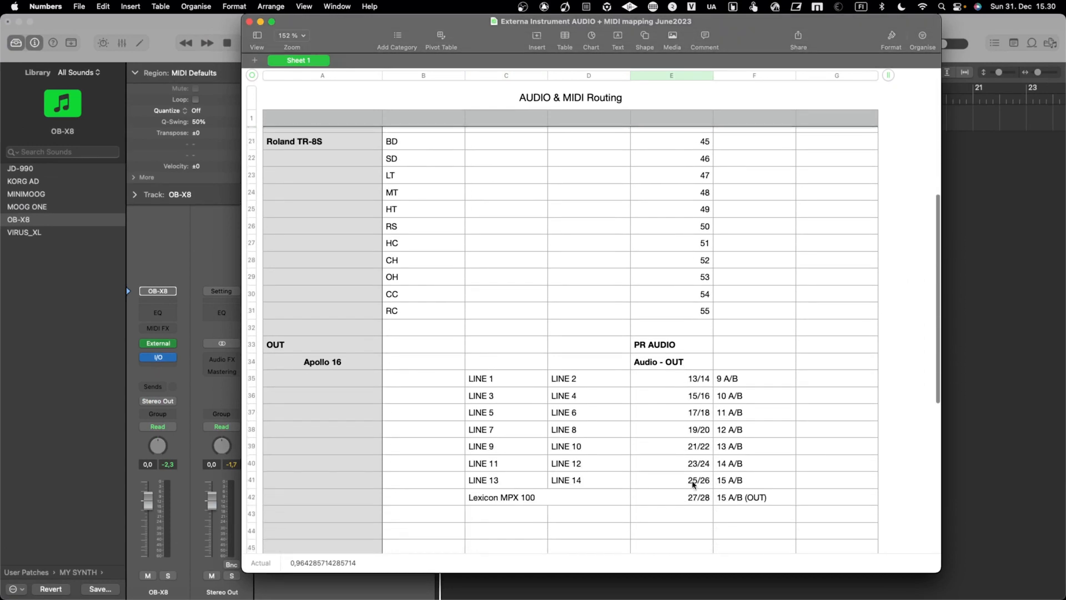
{"action": "scroll", "coordinate": [663, 417], "scroll_direction": "up", "scroll_amount": 1}
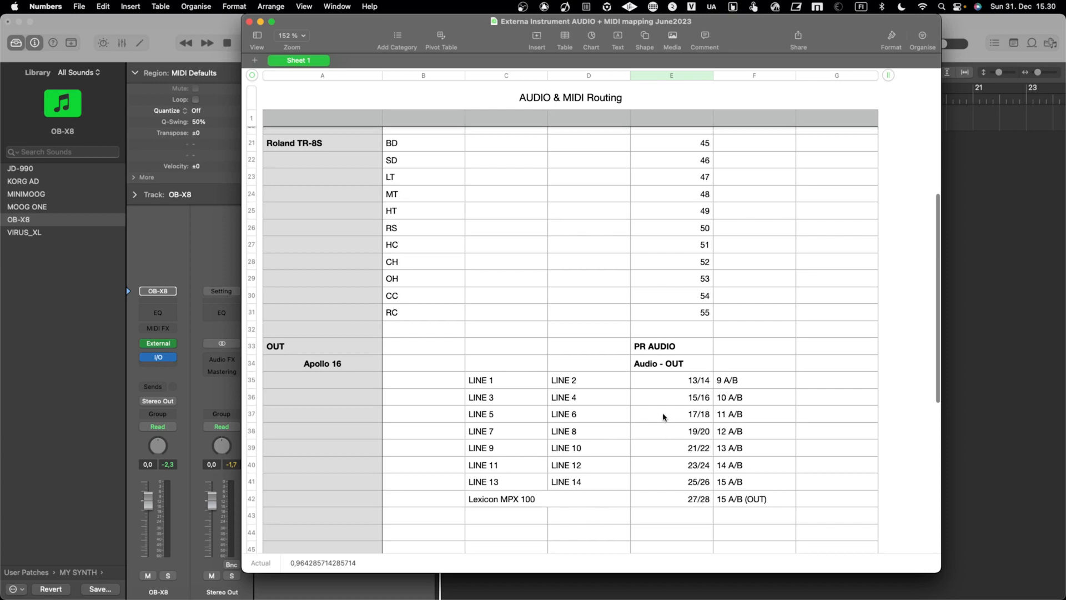
{"action": "scroll", "coordinate": [663, 417], "scroll_direction": "up", "scroll_amount": 10}
{"action": "left_click", "coordinate": [236, 262]}
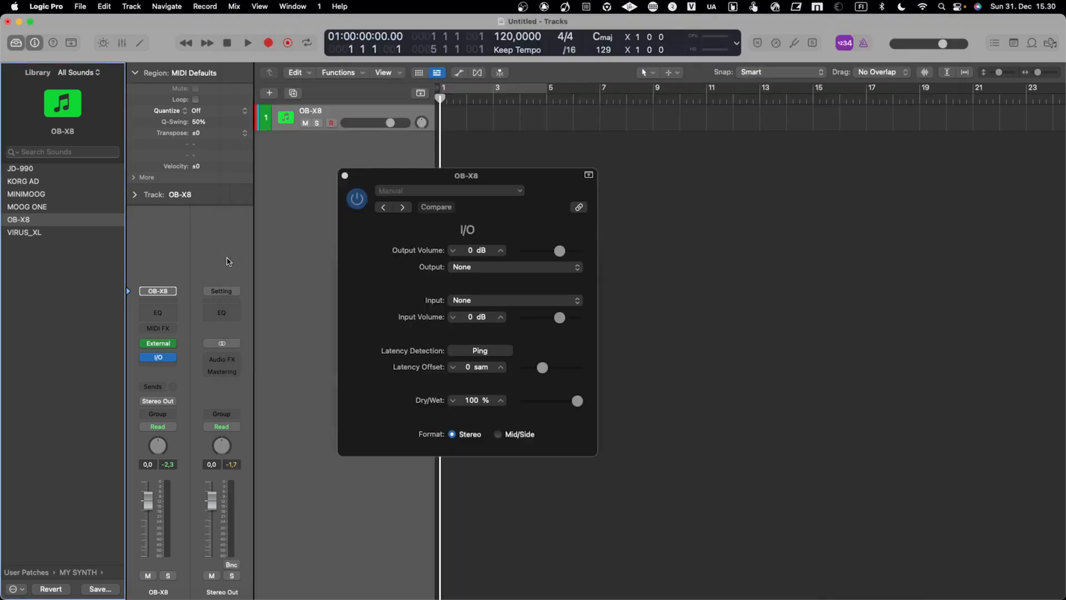
Set the I/O plug-in's output to 27-28 and its input to 27-28 (Lexicon MPX 100)
{"action": "left_click", "coordinate": [481, 267]}
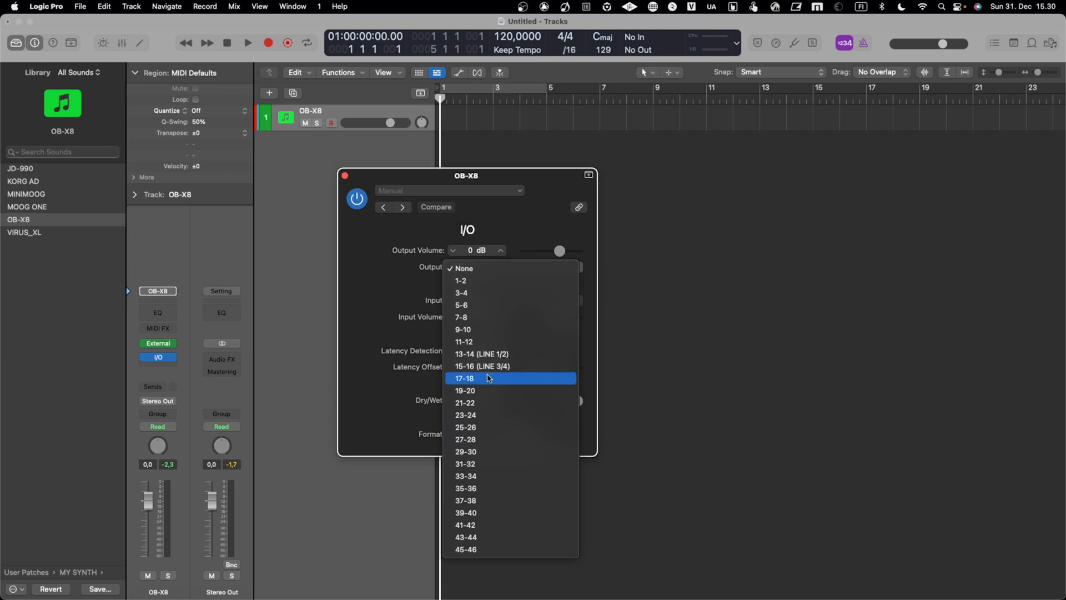
{"action": "left_click", "coordinate": [491, 441]}
{"action": "left_click", "coordinate": [487, 301]}
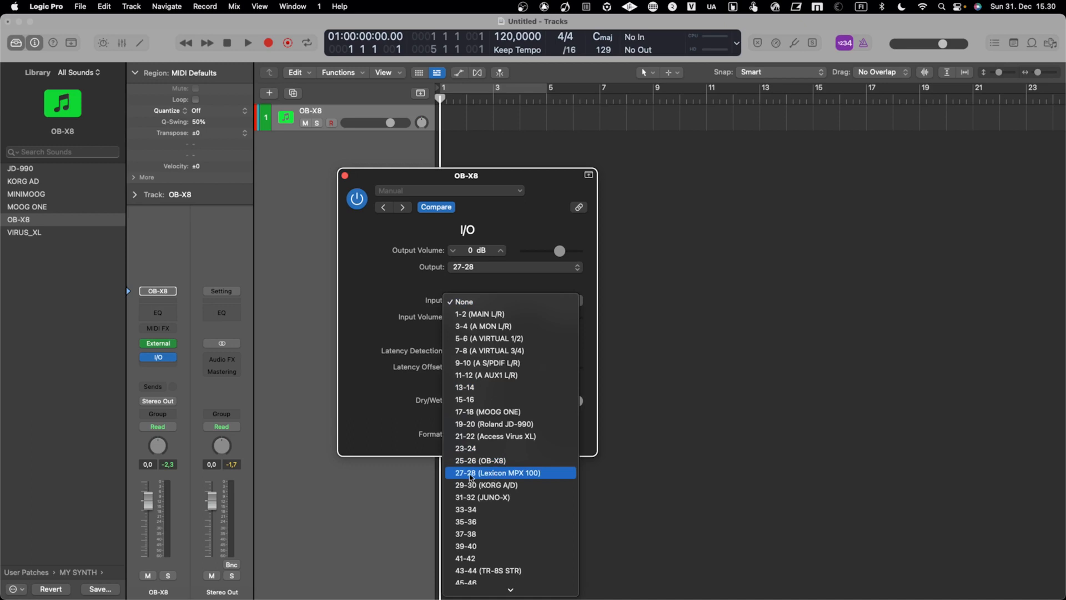
{"action": "left_click", "coordinate": [516, 477]}
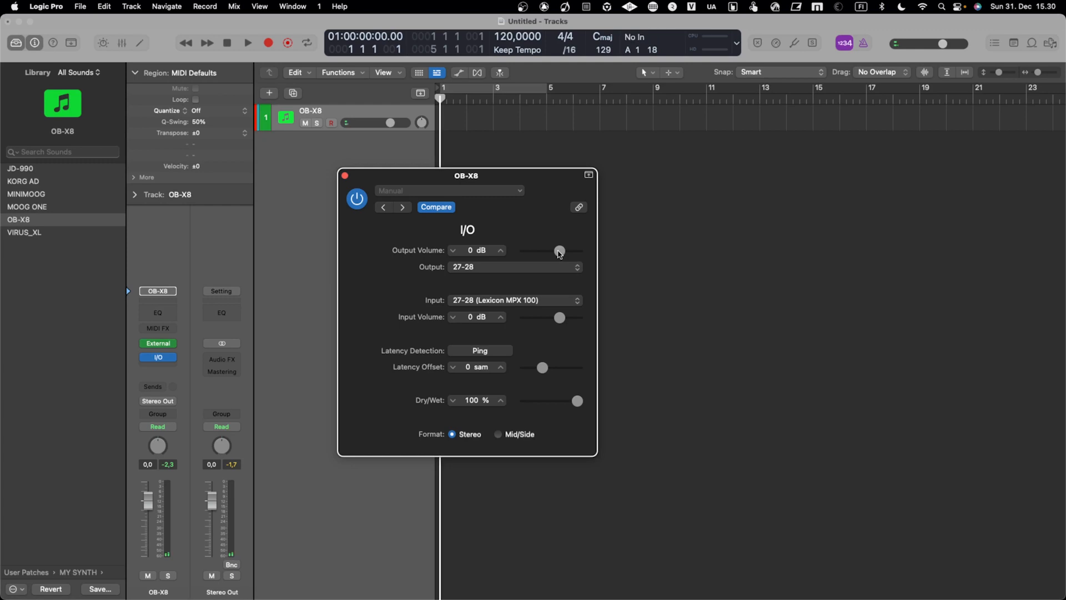
Lower the I/O plug-in's output volume to -15 dB and compare the sound with the plug-in bypassed and active
{"action": "left_click_drag", "start_coordinate": [559, 254], "coordinate": [543, 255]}
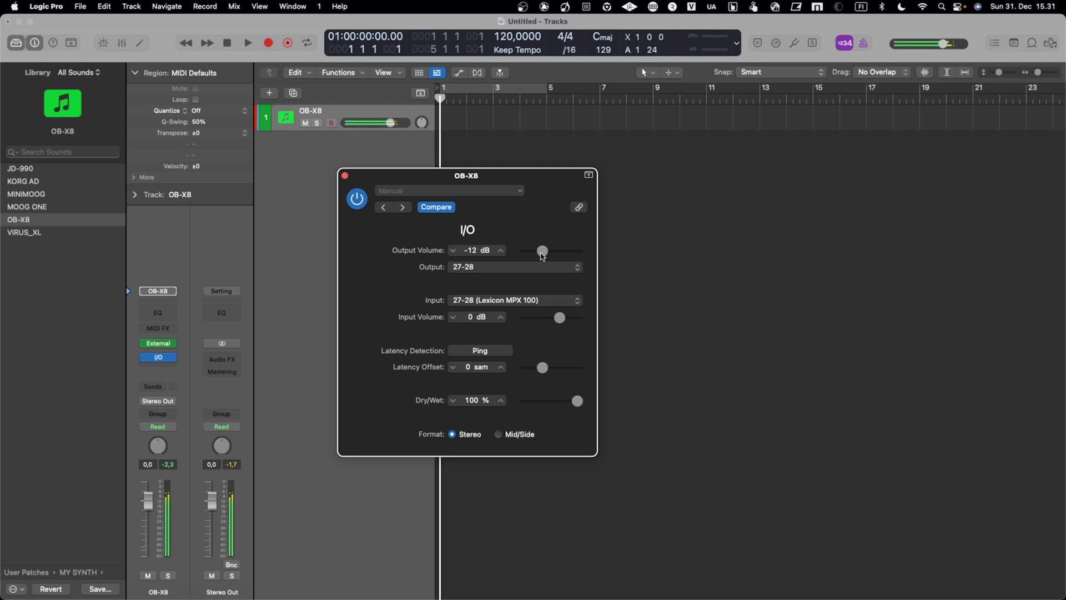
{"action": "left_click_drag", "start_coordinate": [543, 255], "coordinate": [538, 257]}
{"action": "left_click", "coordinate": [357, 198]}
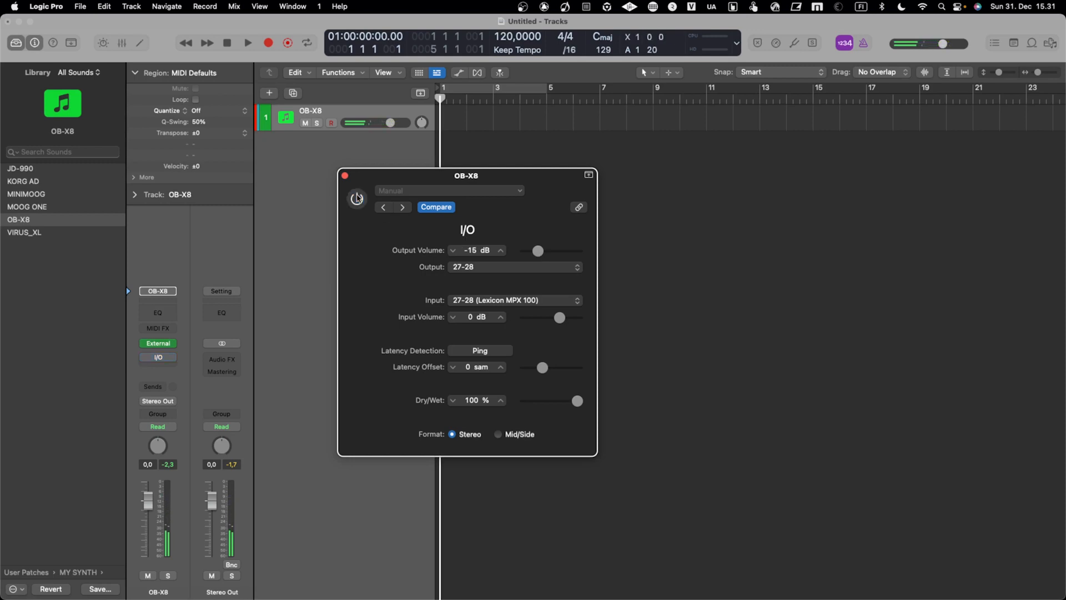
{"action": "left_click", "coordinate": [357, 198]}
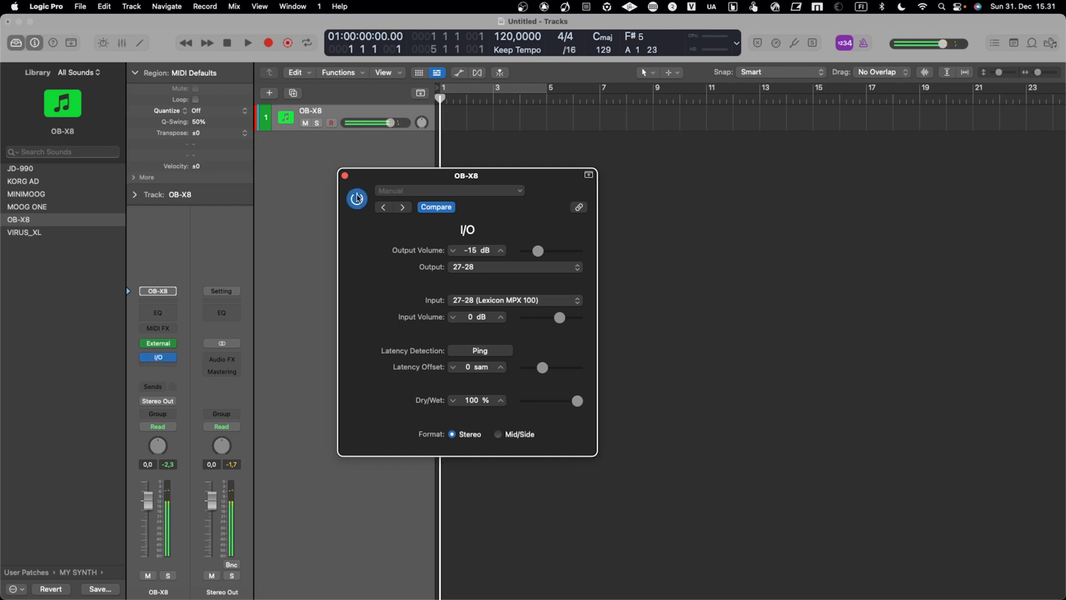
Raise the I/O plug-in's input volume to +10 dB and compare the sound by bypassing and re-enabling the plug-in
{"action": "left_click_drag", "start_coordinate": [561, 318], "coordinate": [576, 320]}
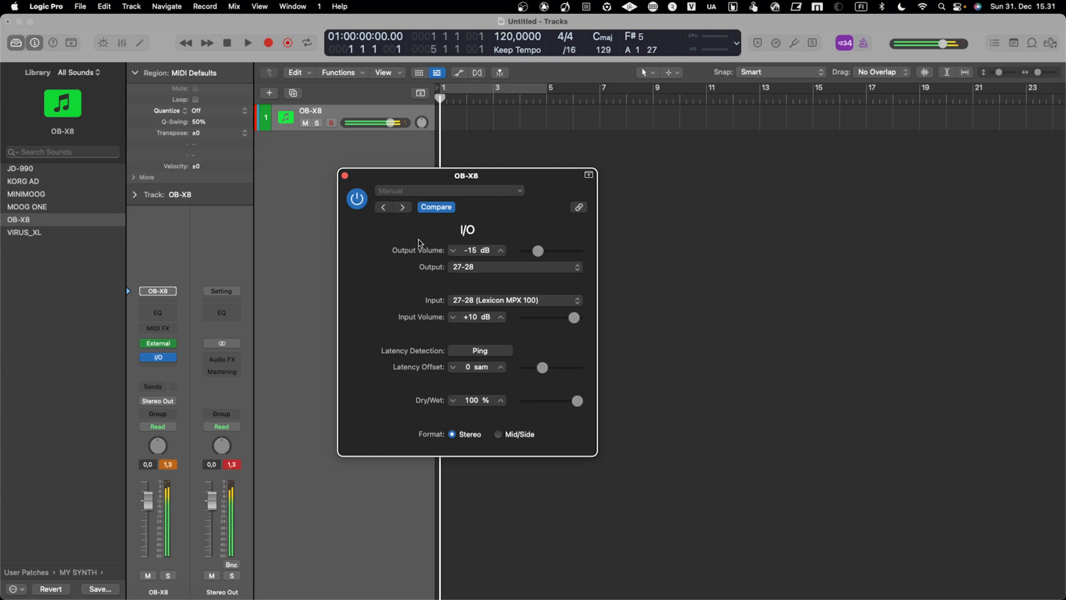
{"action": "left_click", "coordinate": [357, 198]}
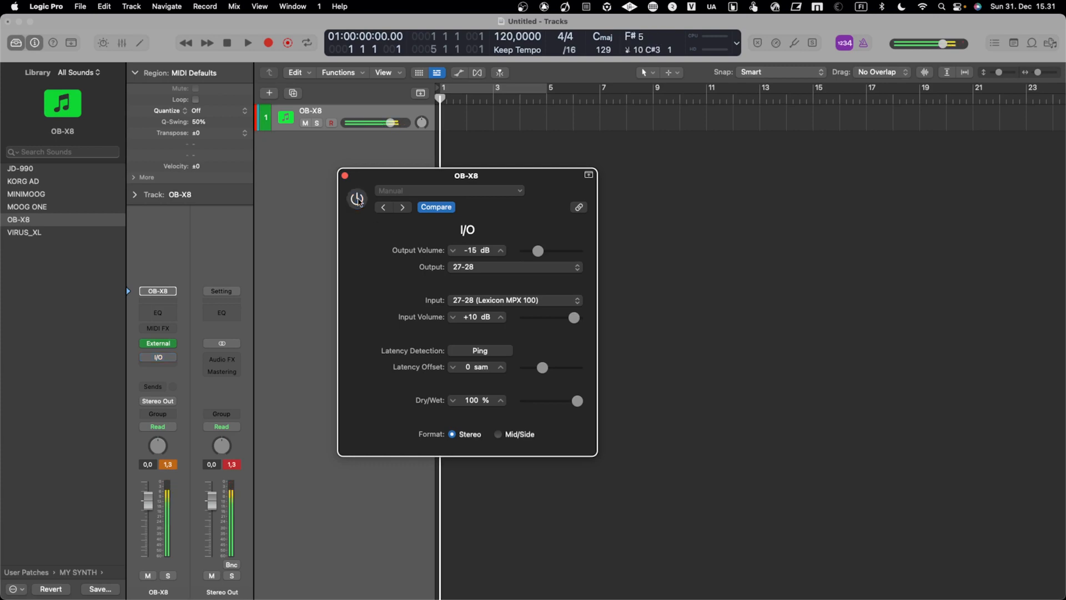
{"action": "left_click", "coordinate": [357, 199]}
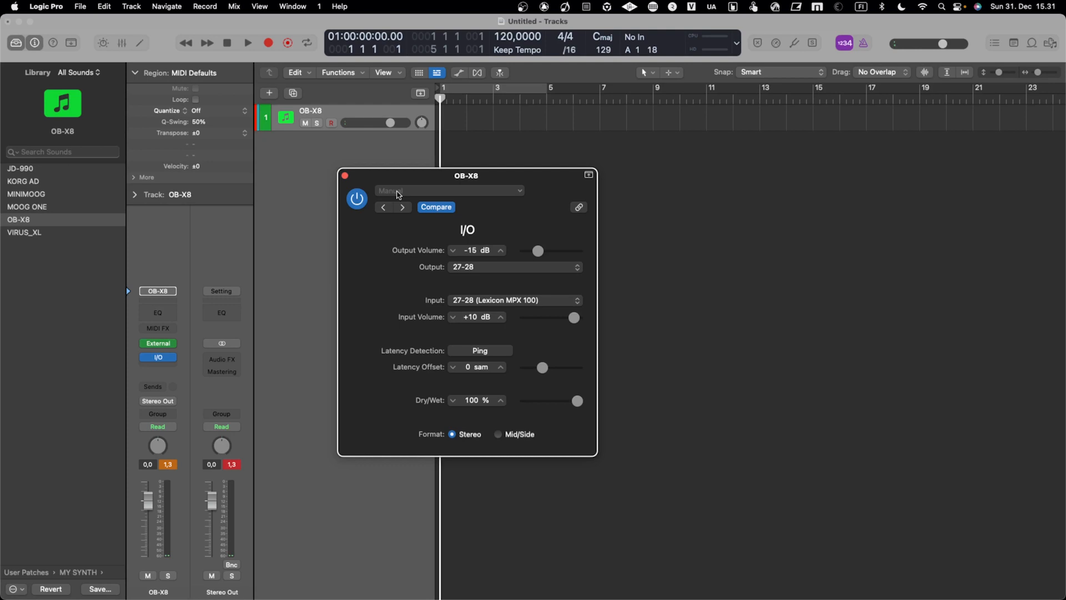
Save the I/O plug-in's settings as a preset named Lexicon MPX 100 in the I/O folder
{"action": "left_click", "coordinate": [398, 191]}
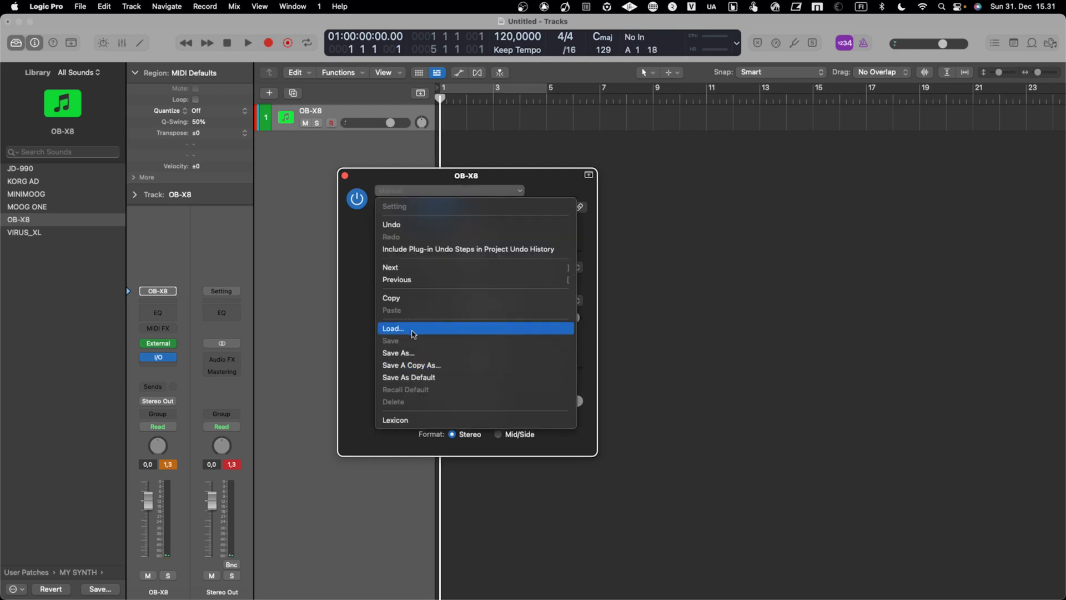
{"action": "left_click", "coordinate": [410, 353]}
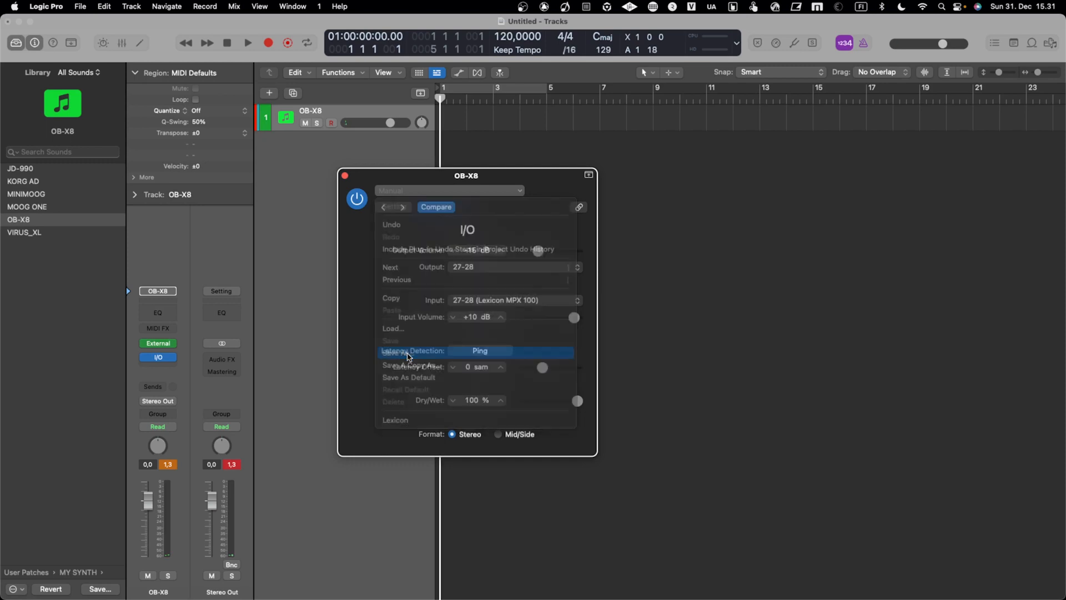
{"action": "left_click", "coordinate": [440, 176]}
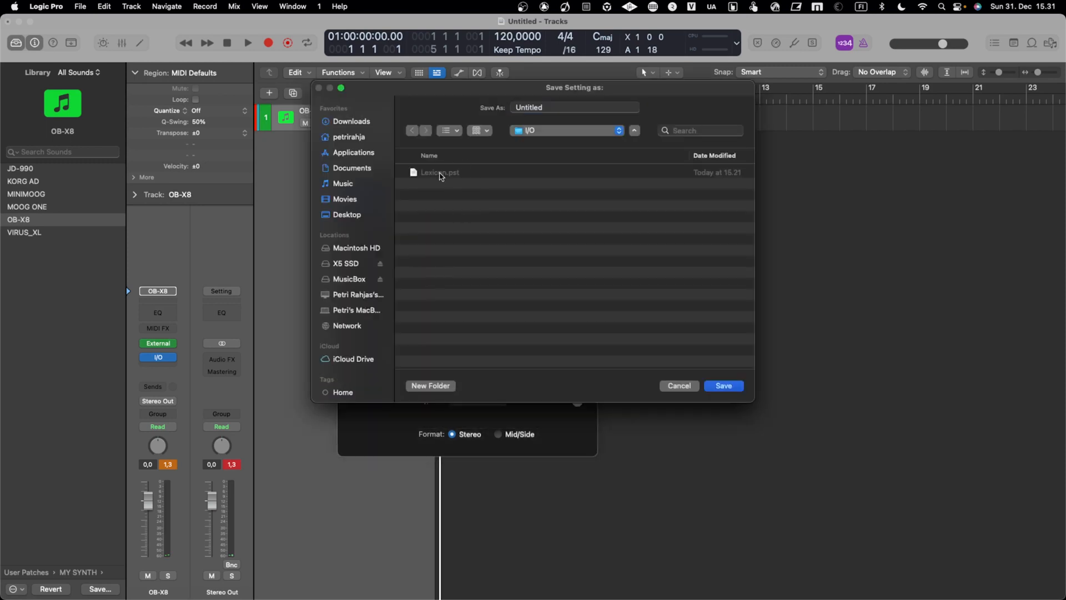
{"action": "left_click", "coordinate": [559, 105]}
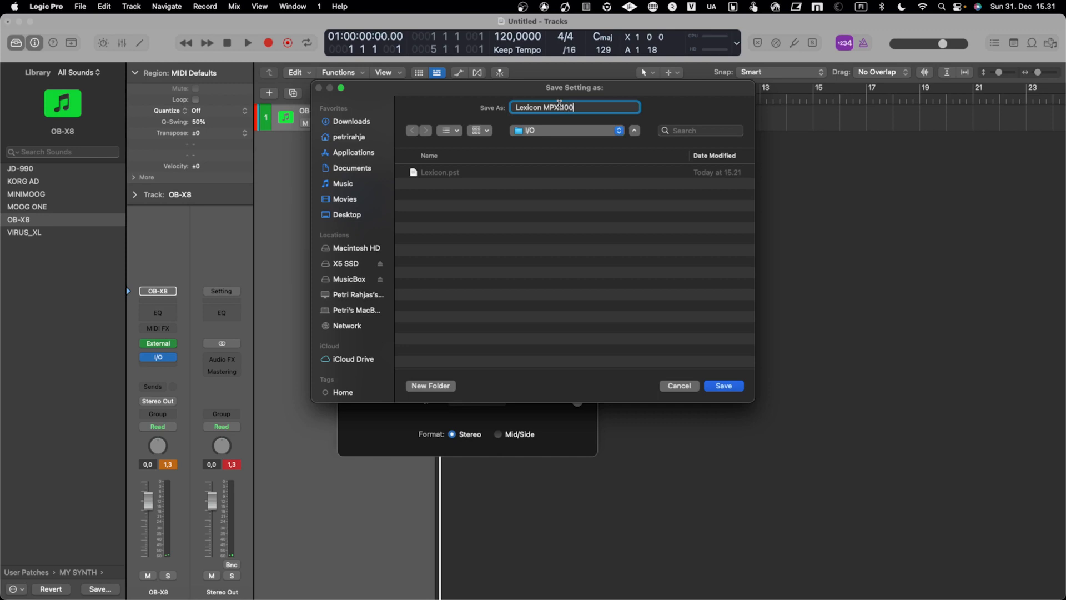
{"action": "key", "text": "Return"}
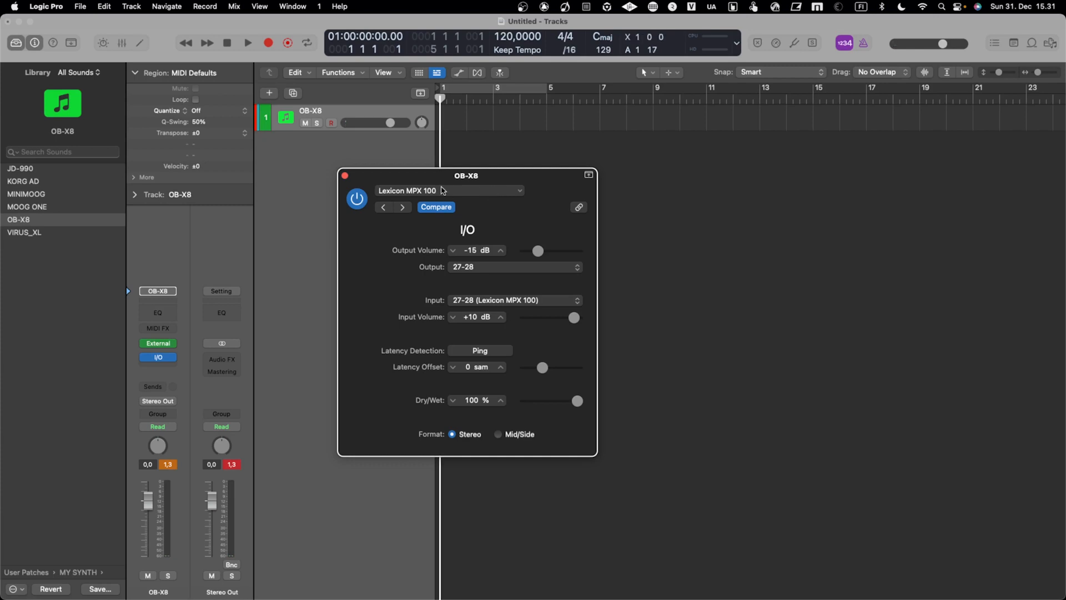
Move the I/O plug-in window closer to the channel strips
{"action": "left_click_drag", "start_coordinate": [398, 176], "coordinate": [387, 184]}
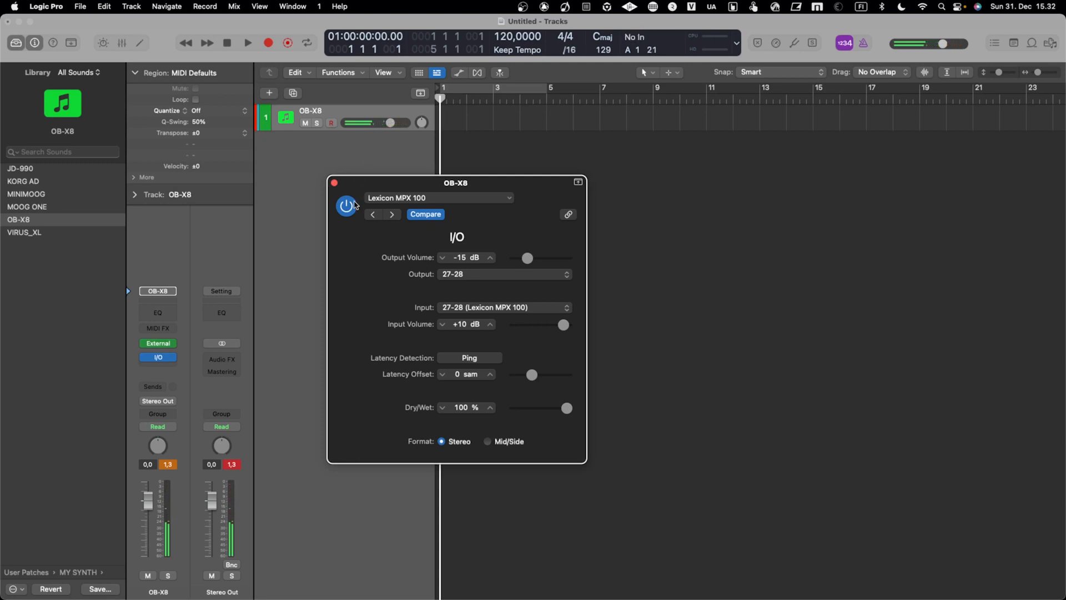
{"action": "left_click_drag", "start_coordinate": [367, 183], "coordinate": [334, 184]}
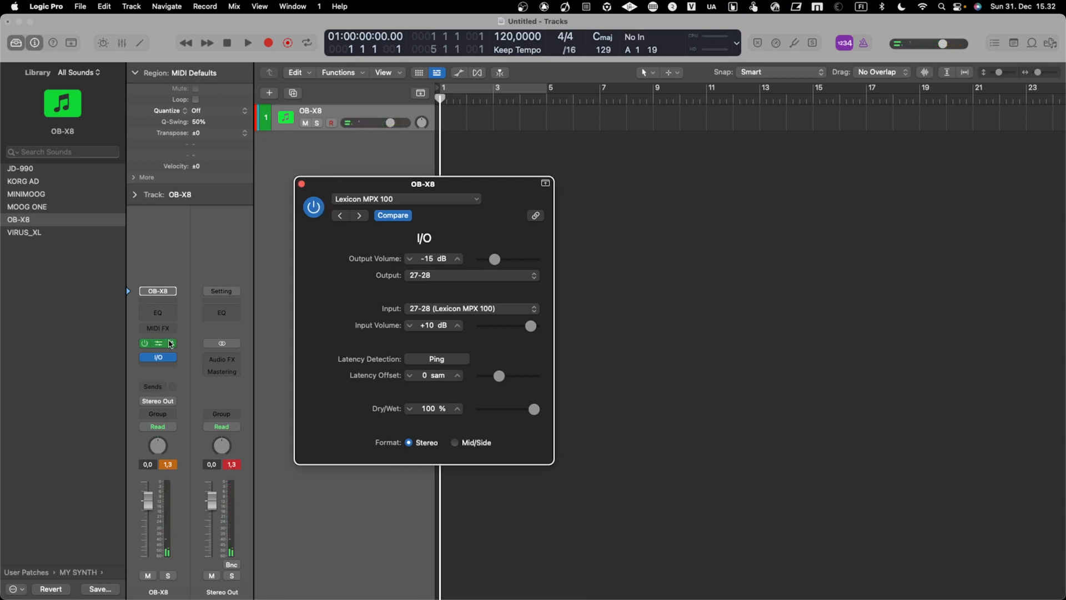